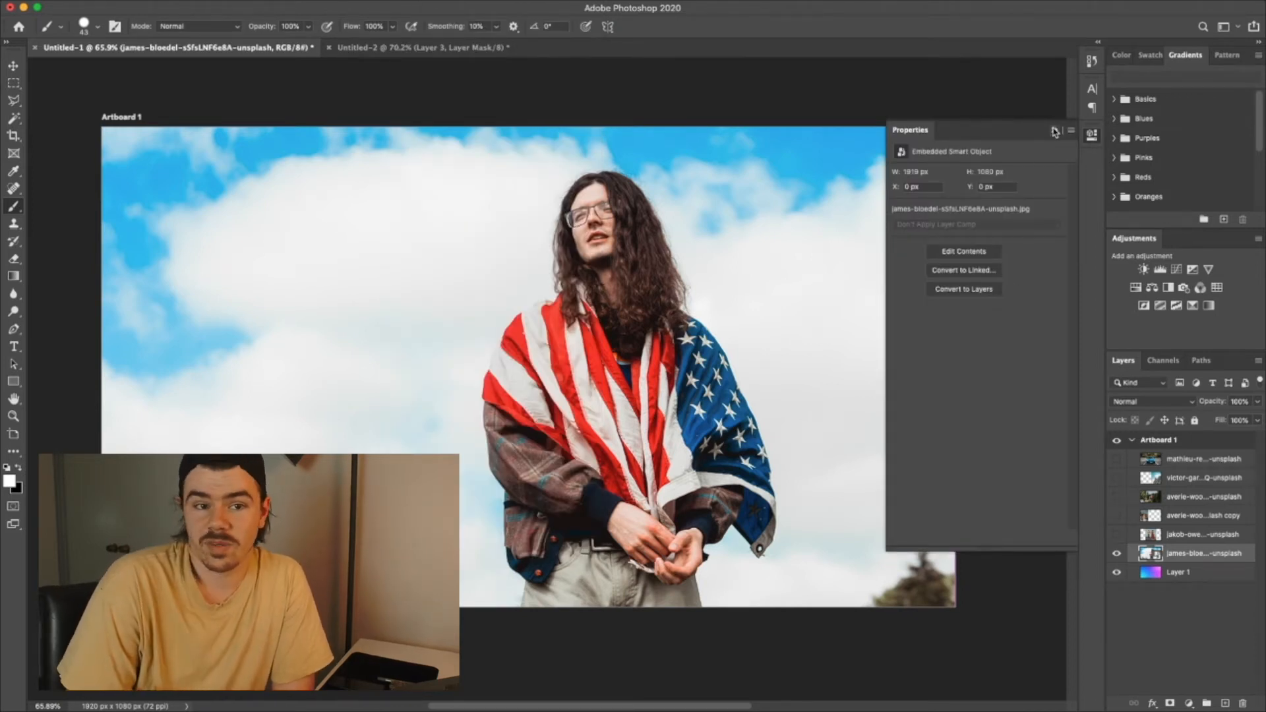
- Try Remove Background on the photo layer of the man draped in a flag, and undo it
left_click(1054, 132)
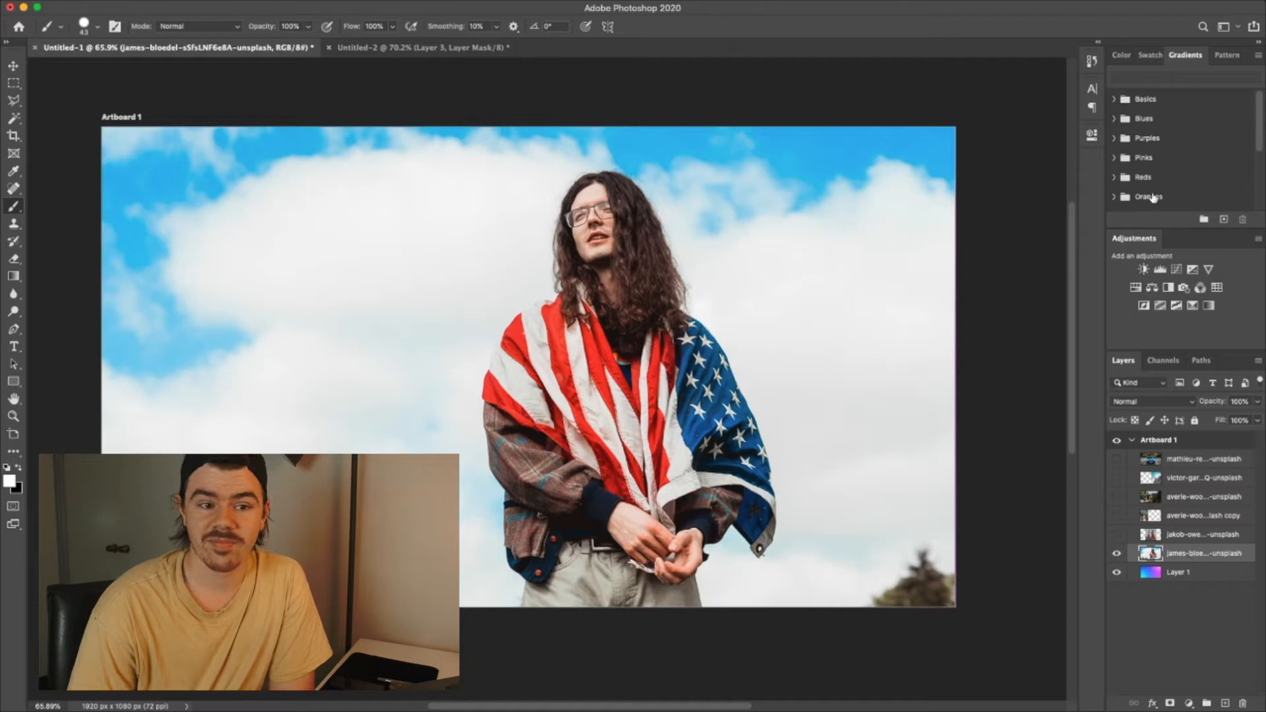
left_click(1092, 135)
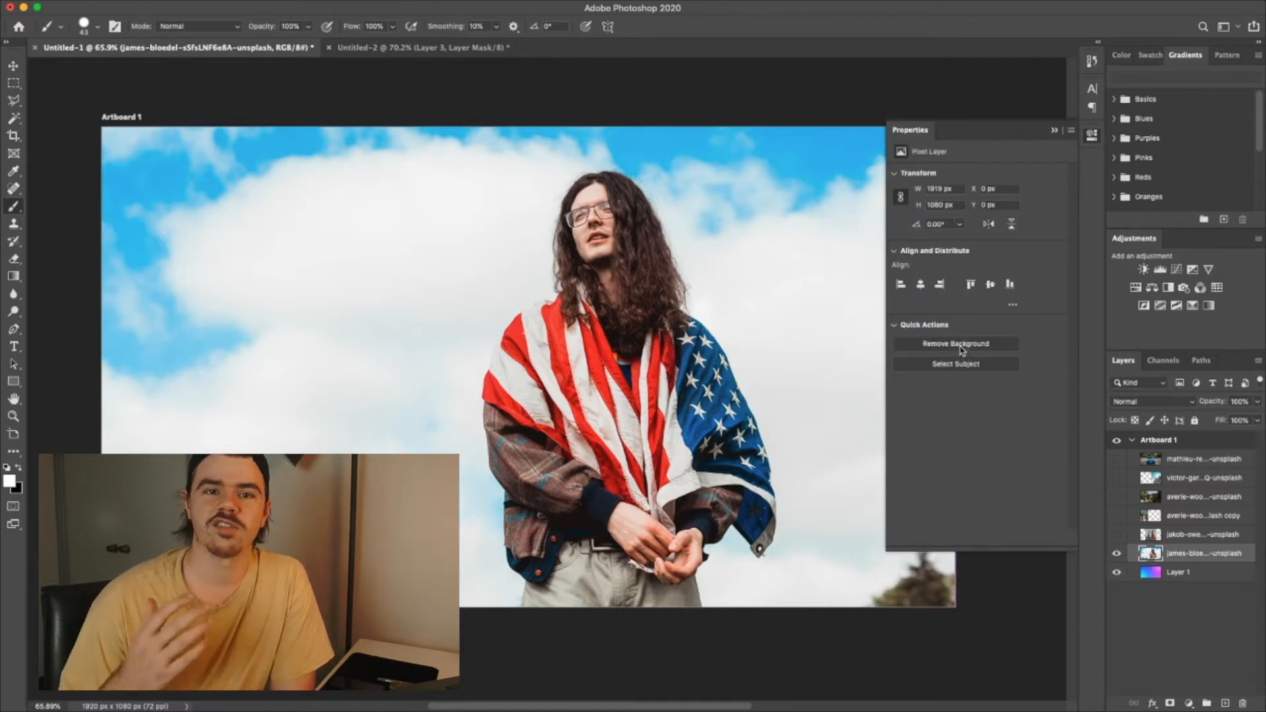
left_click(960, 350)
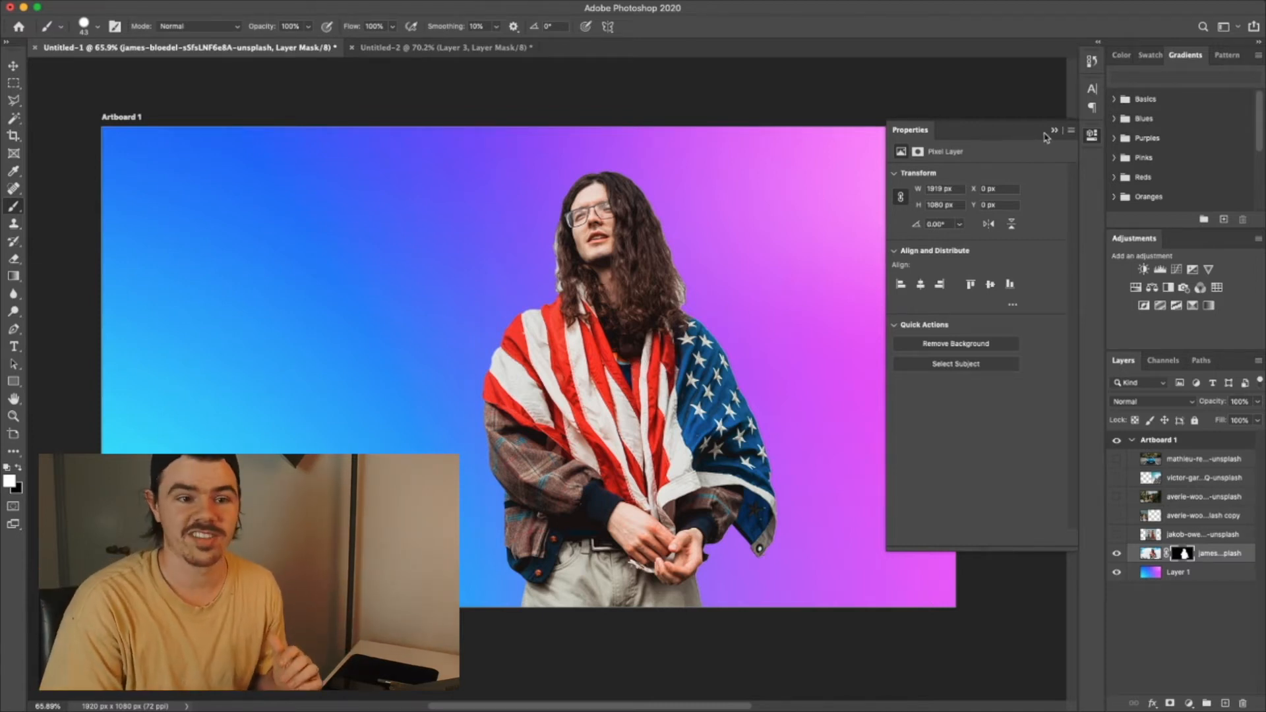
left_click(1054, 129)
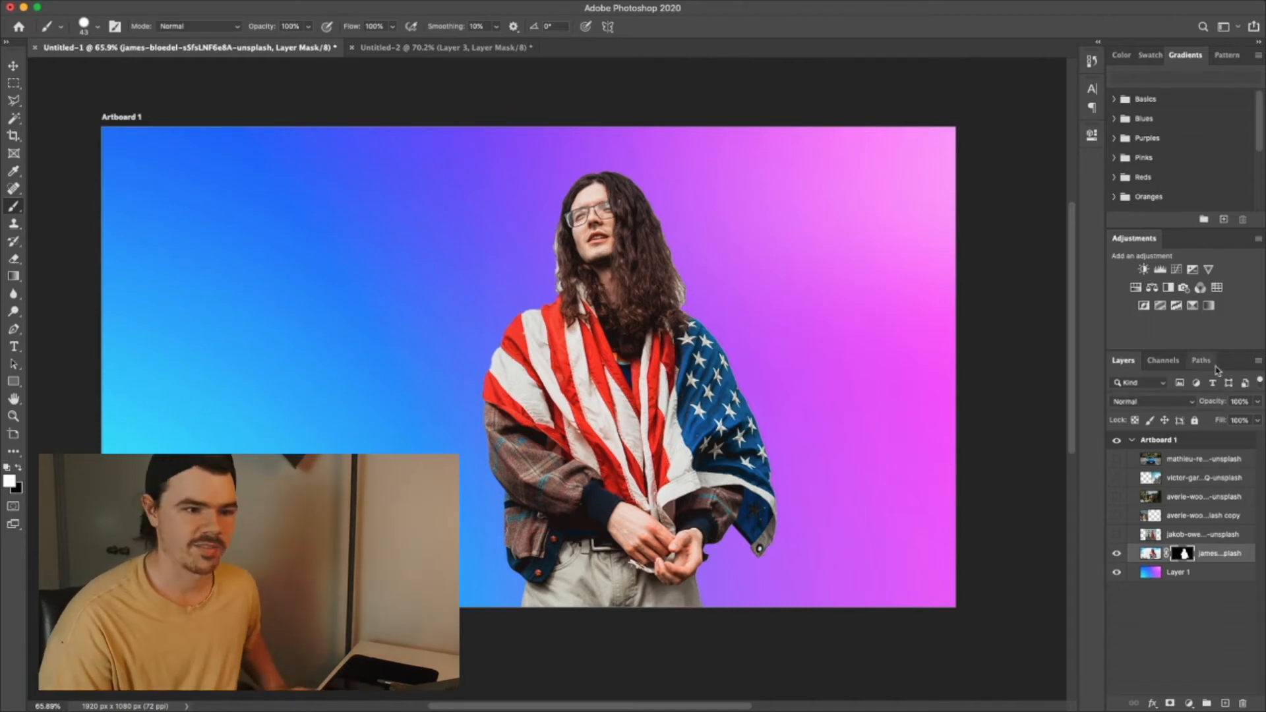
key("BackSpace")
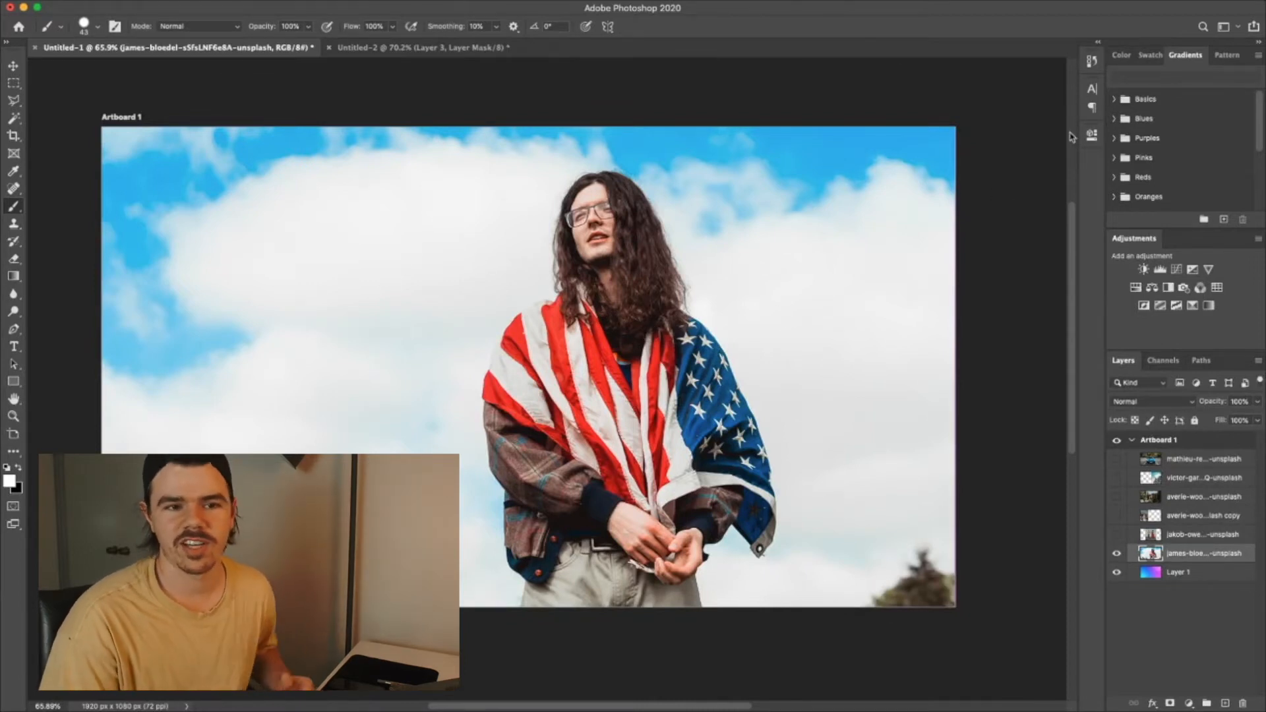
- Remove the background from the photo layer of the man draped in a flag
left_click(1092, 135)
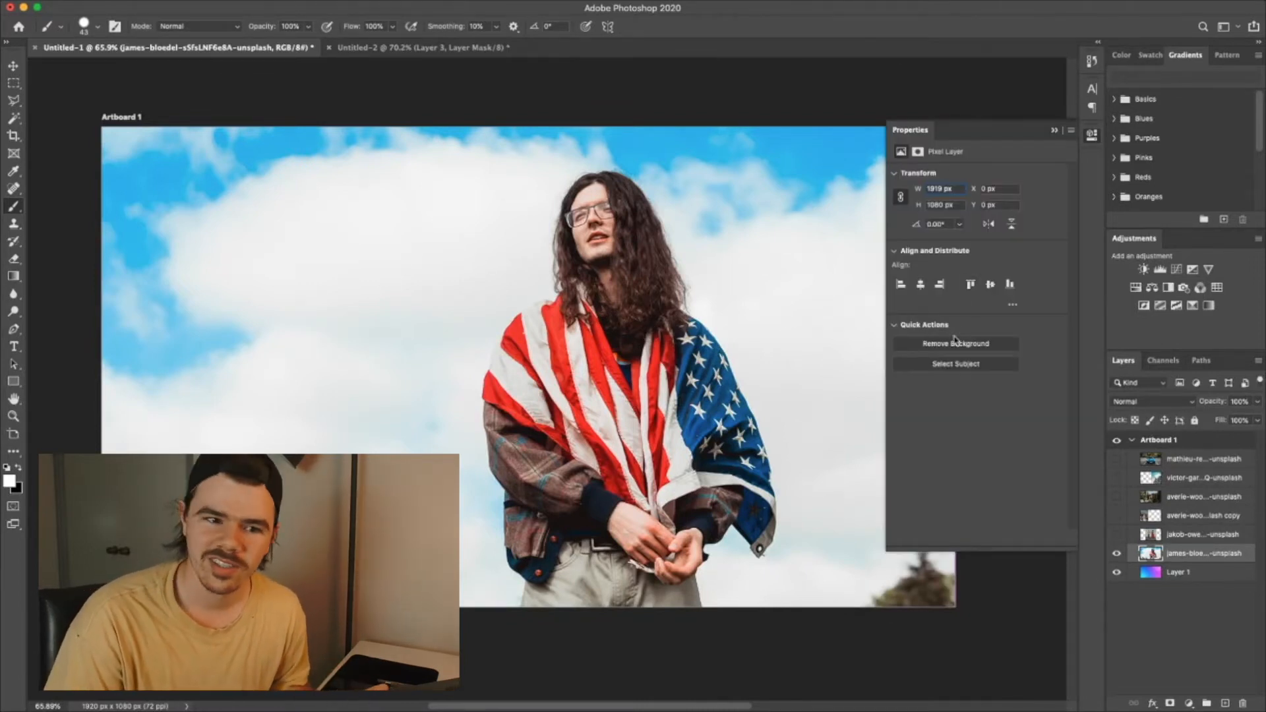
left_click(949, 344)
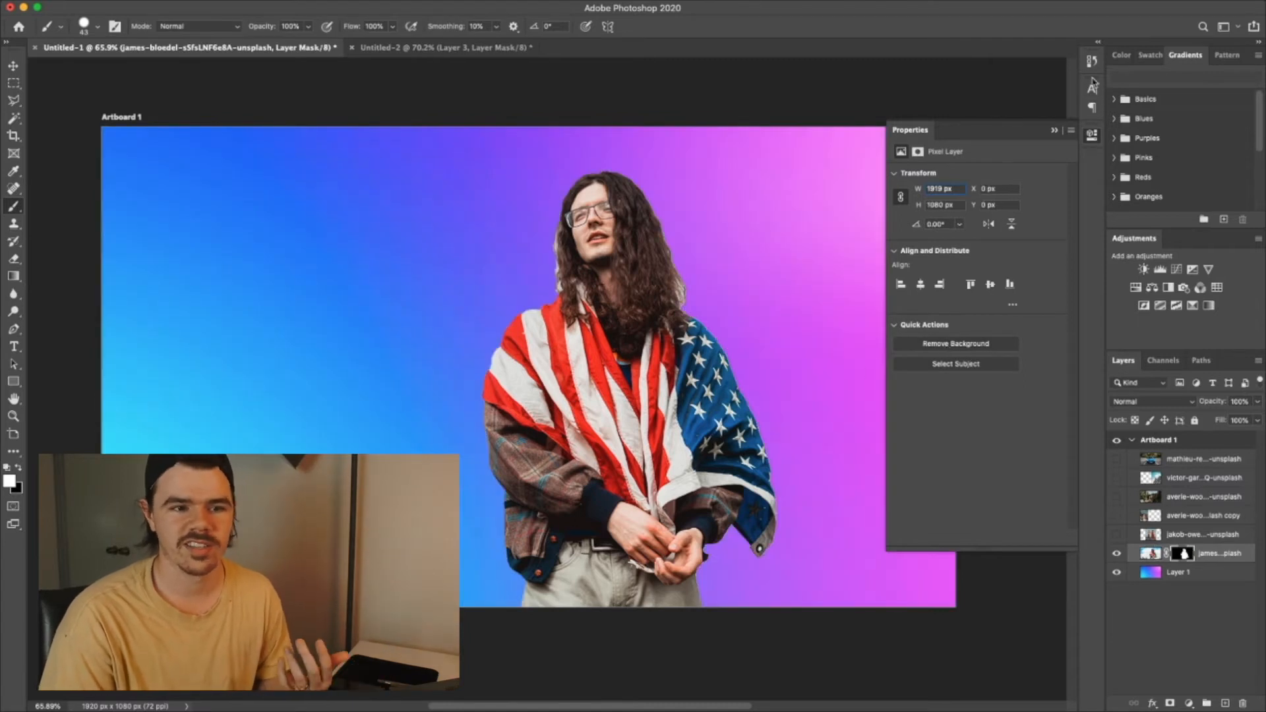
left_click(1055, 131)
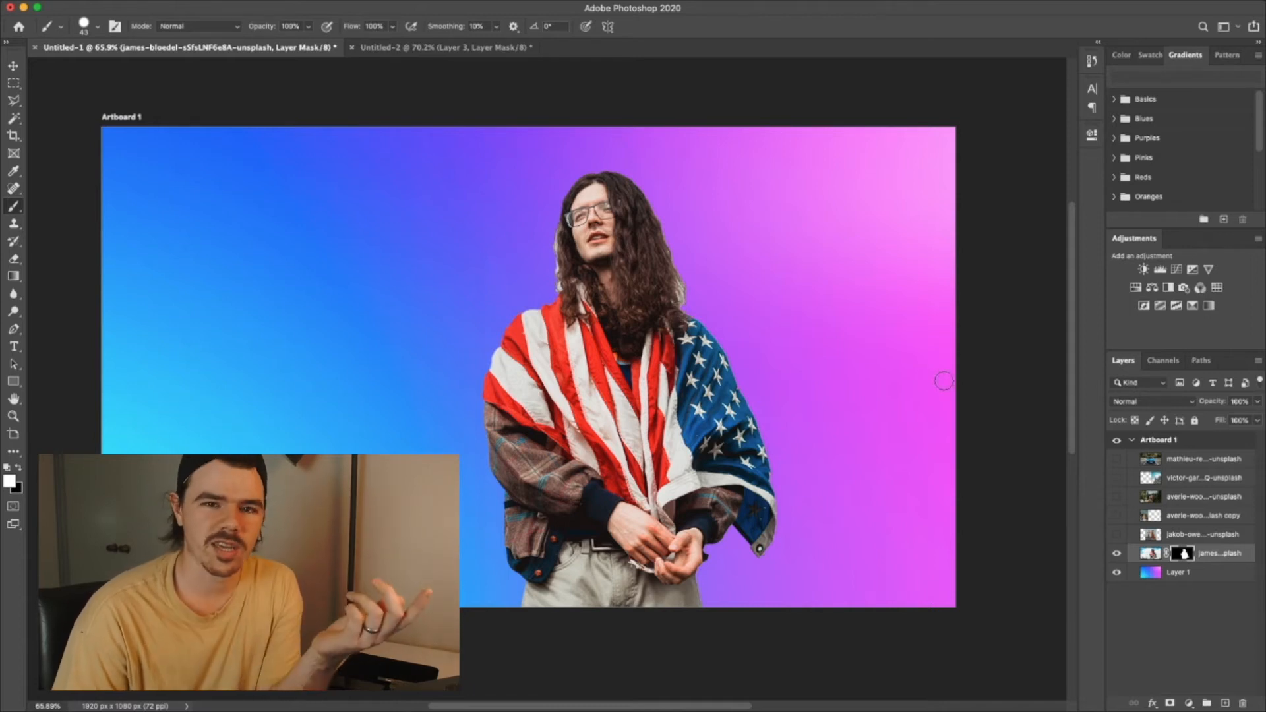
- Hide the flag-draped man's layer, and show and select the photo layer of the couple holding hands
left_click(1115, 552)
left_click(1117, 535)
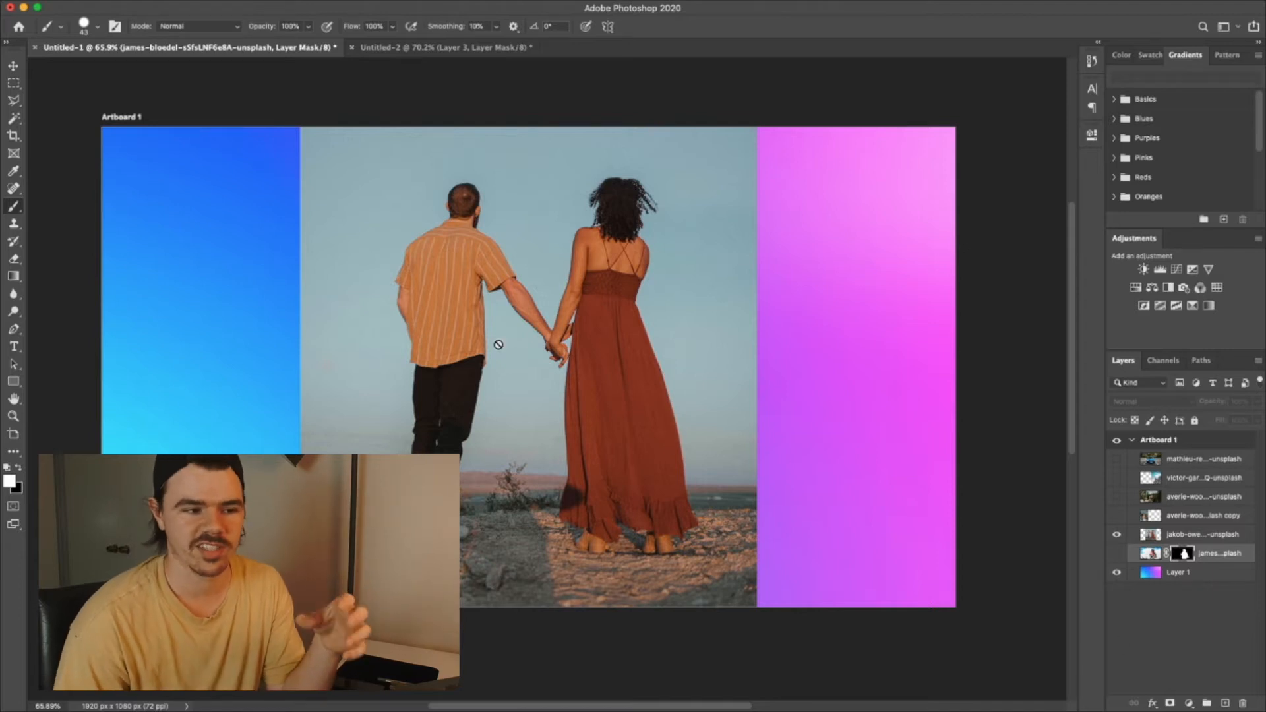
left_click(1181, 538)
- Try Remove Background on the couple's photo layer, and undo it
left_click(1095, 137)
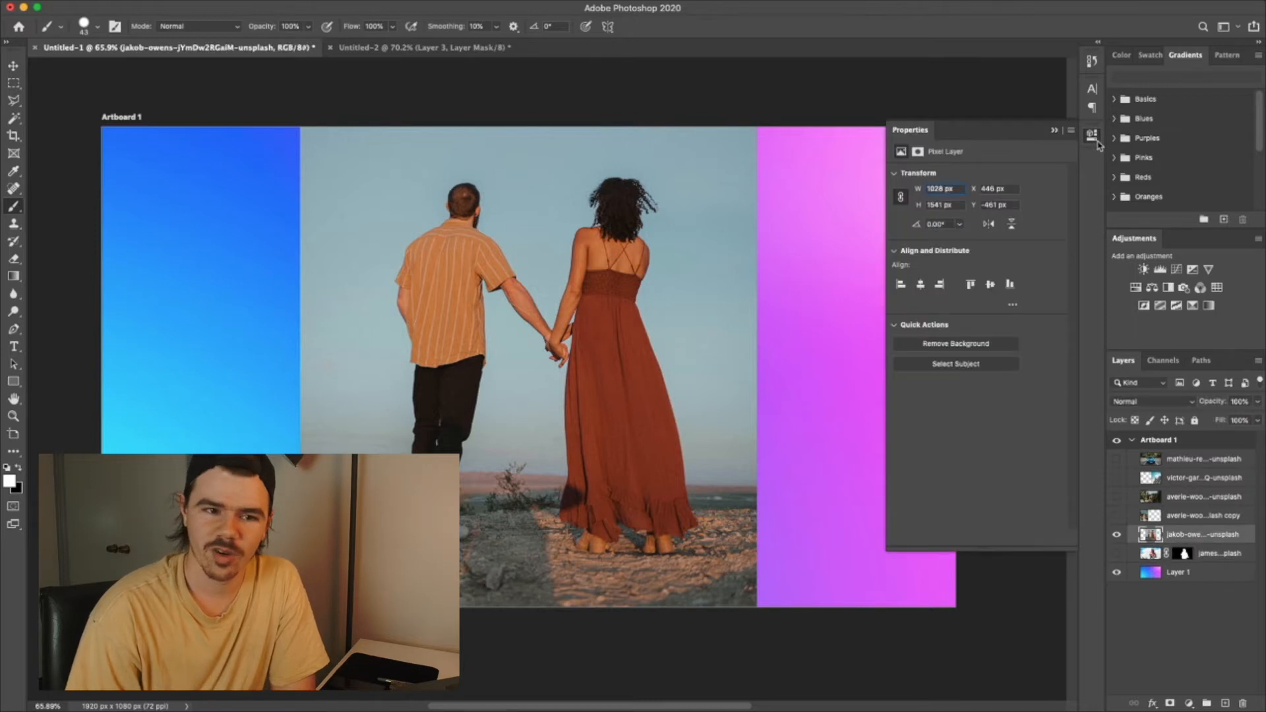
left_click(952, 345)
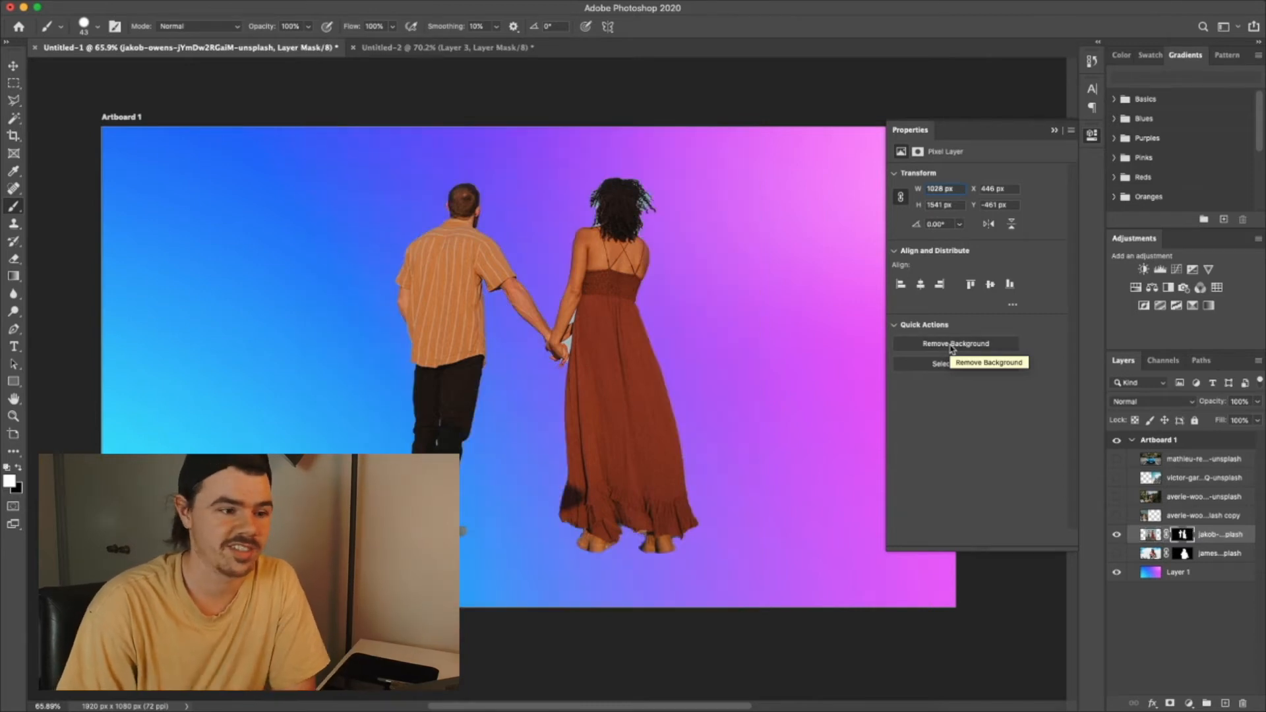
left_click(1053, 131)
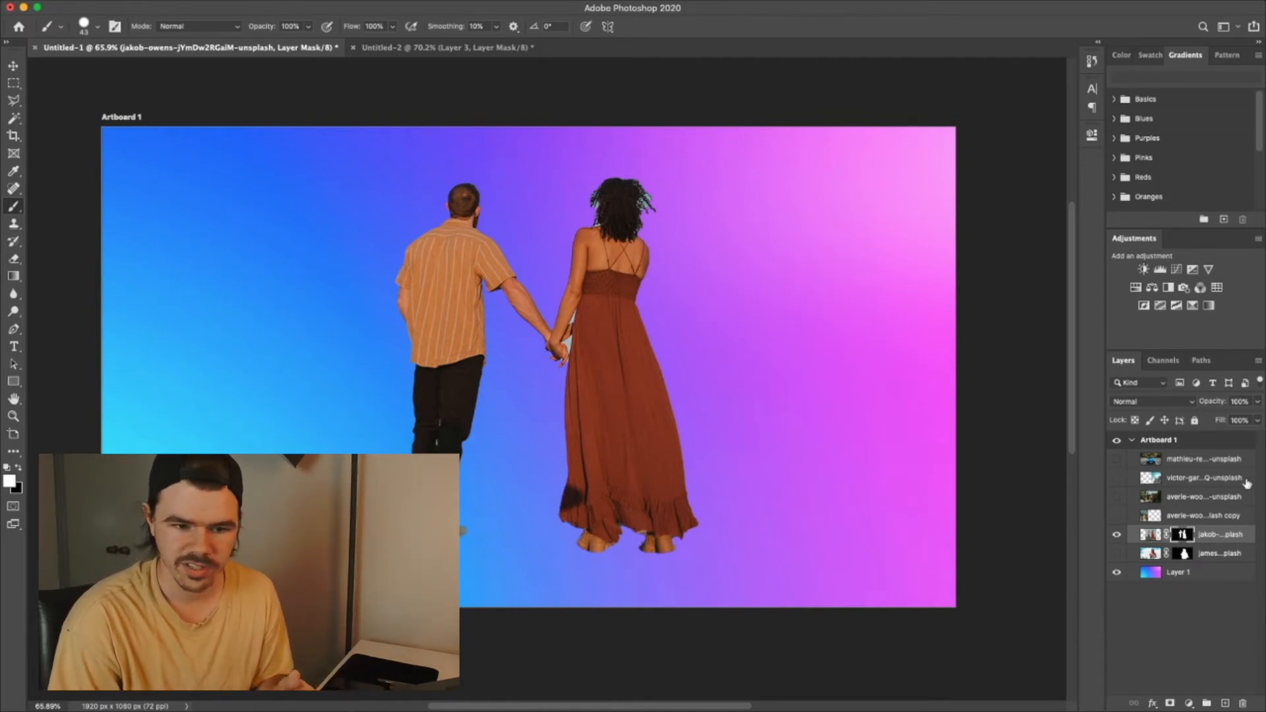
key("super+z")
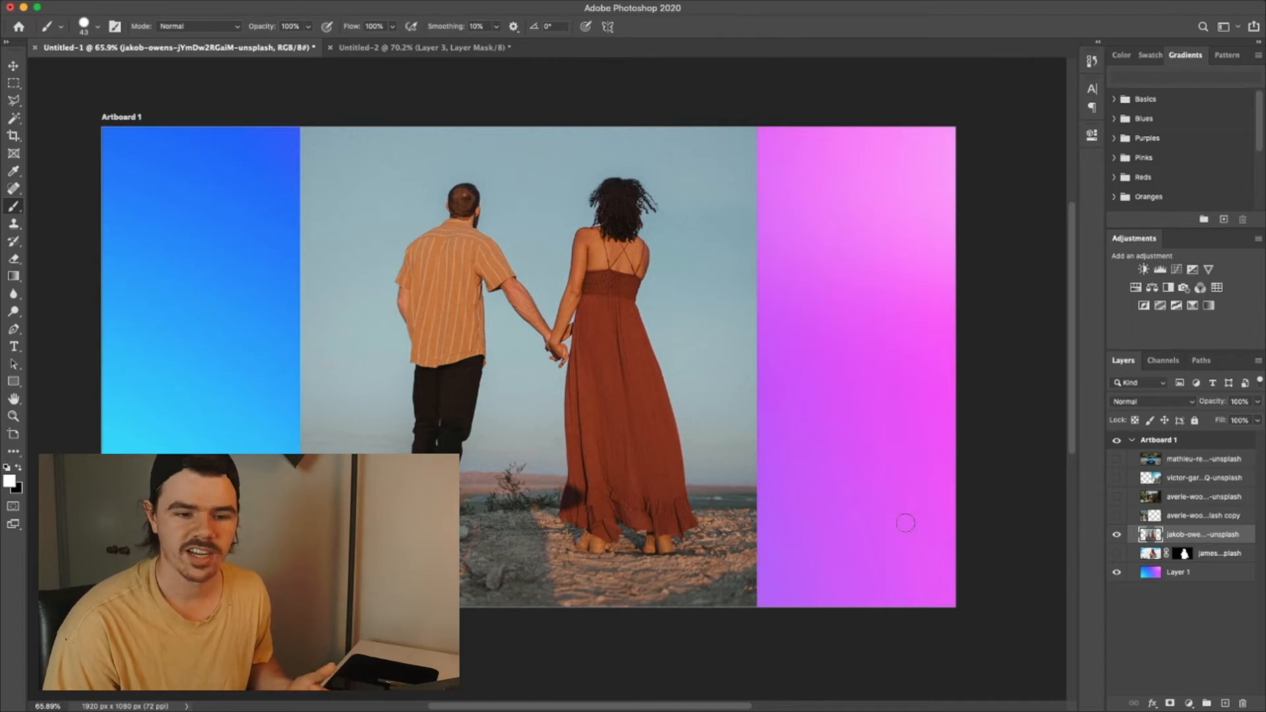
- Remove the background from the photo layer of the couple holding hands
left_click(1093, 134)
left_click(958, 345)
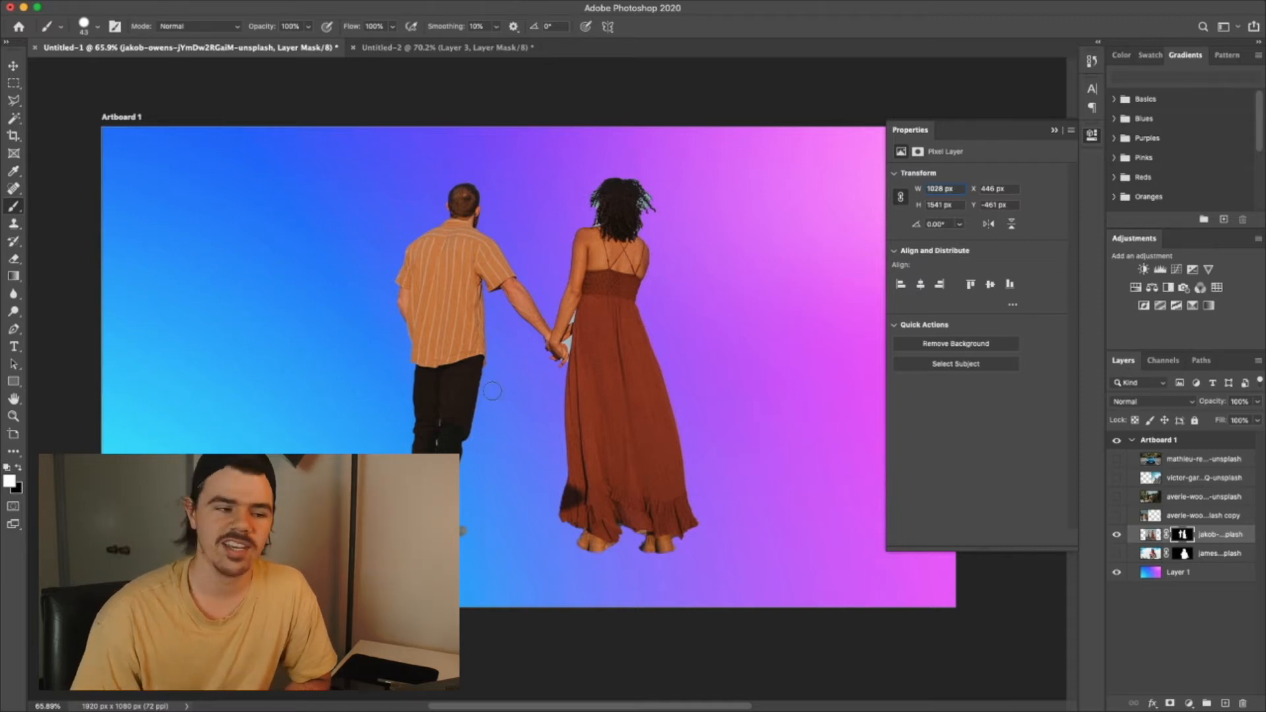
left_click(1055, 131)
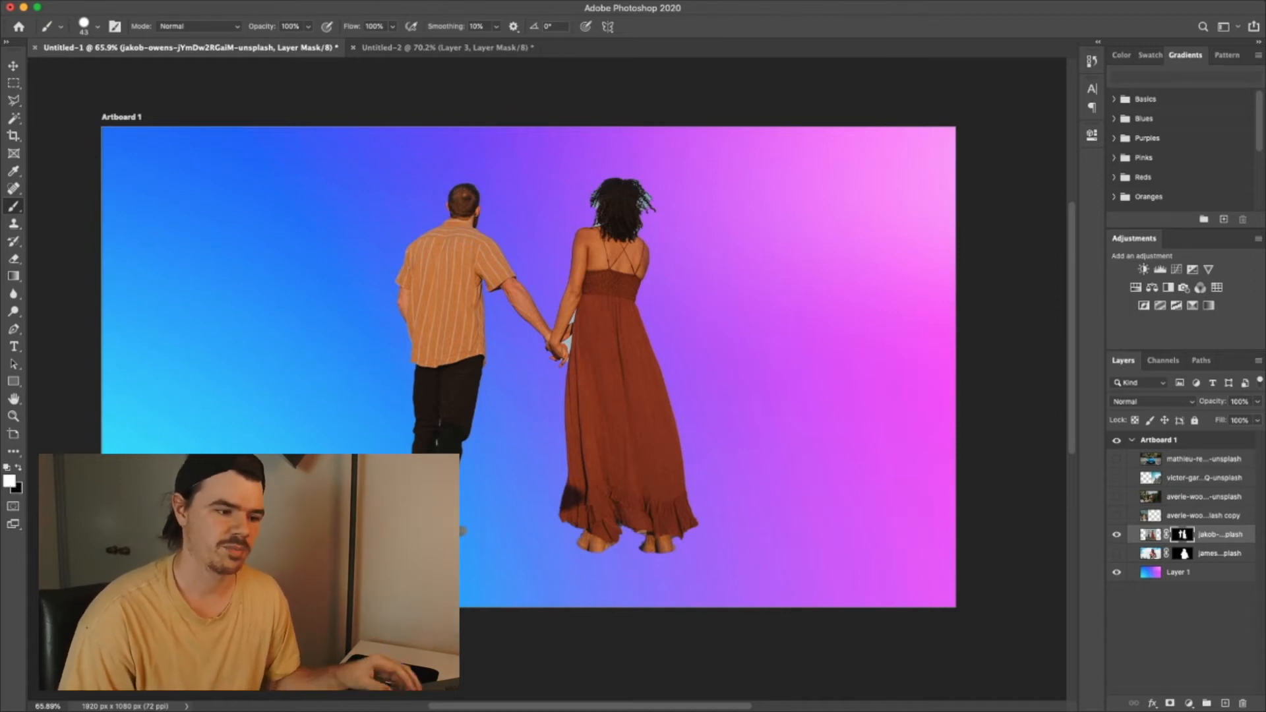
- Brush white on the couple's layer mask over the man's feet to bring back his missing shoes
scroll(549, 378, "up", 5)
scroll(549, 378, "down", 5)
scroll(547, 340, "down", 4)
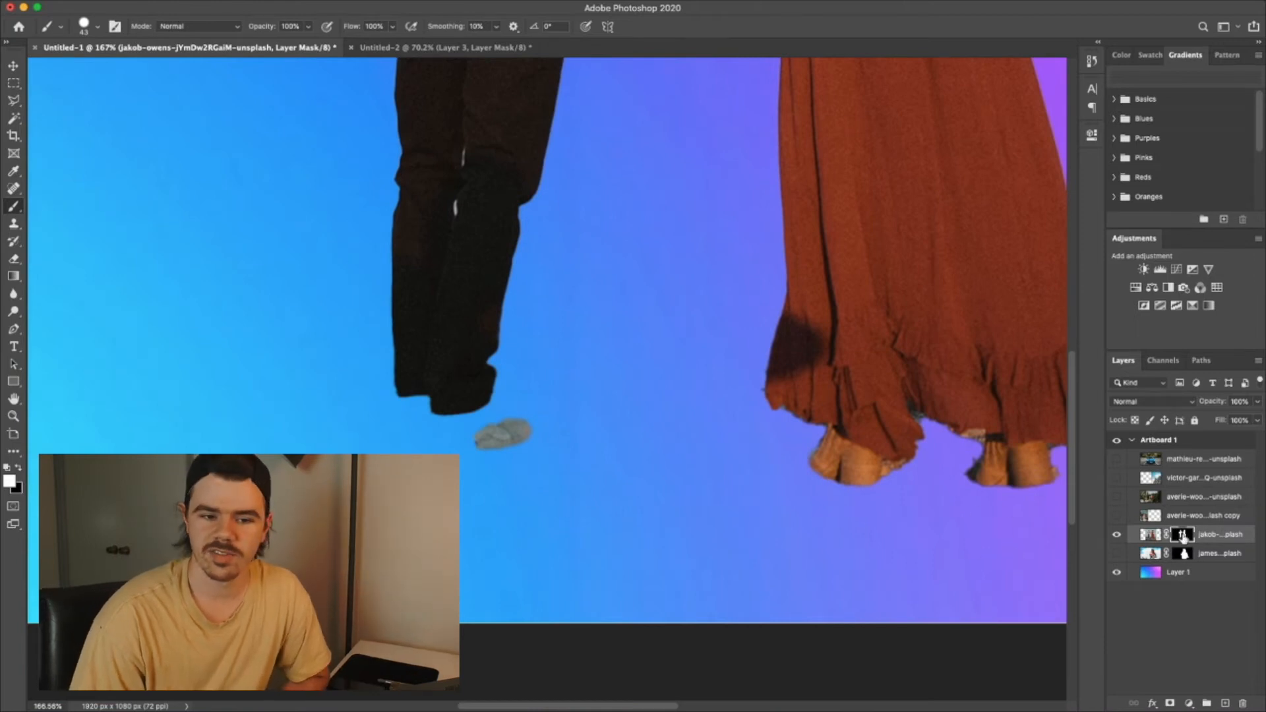
left_click(1151, 535)
left_click(1183, 535)
left_click(1152, 536)
left_click(1183, 535)
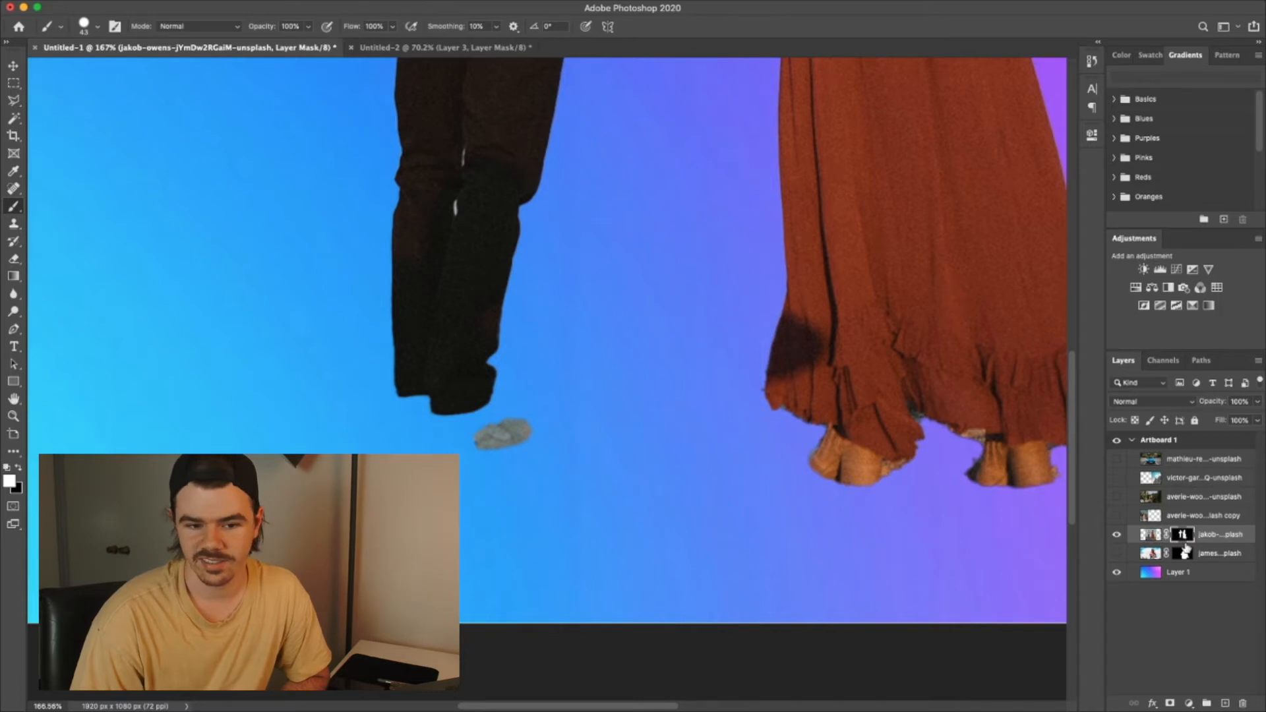
mouse_move(523, 426)
left_mouse_down()
mouse_move(398, 411)
mouse_move(474, 457)
mouse_move(528, 416)
mouse_move(421, 416)
mouse_move(471, 399)
mouse_move(511, 420)
mouse_move(458, 438)
mouse_move(415, 423)
mouse_move(423, 439)
mouse_move(529, 440)
left_mouse_up()
- Switch the brush to black at size 20 and mask out the ground around the man's shoes
scroll(424, 427, "up", 5)
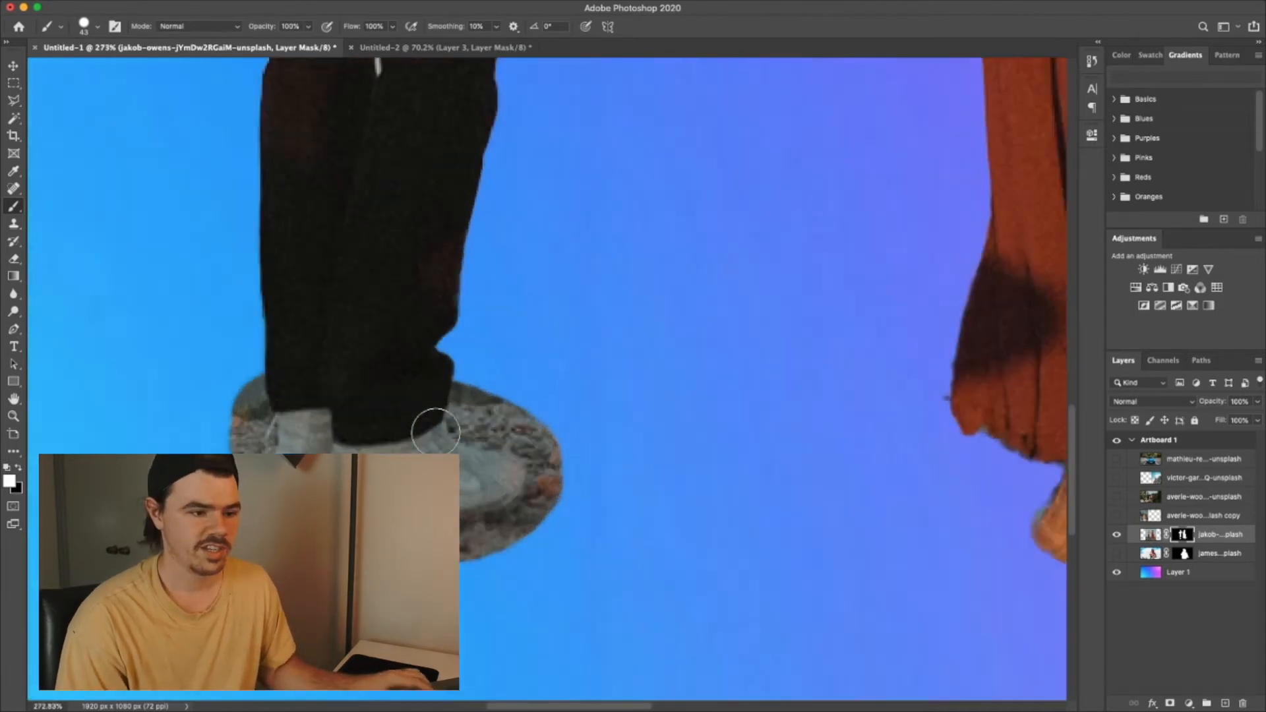
scroll(440, 432, "up", 2)
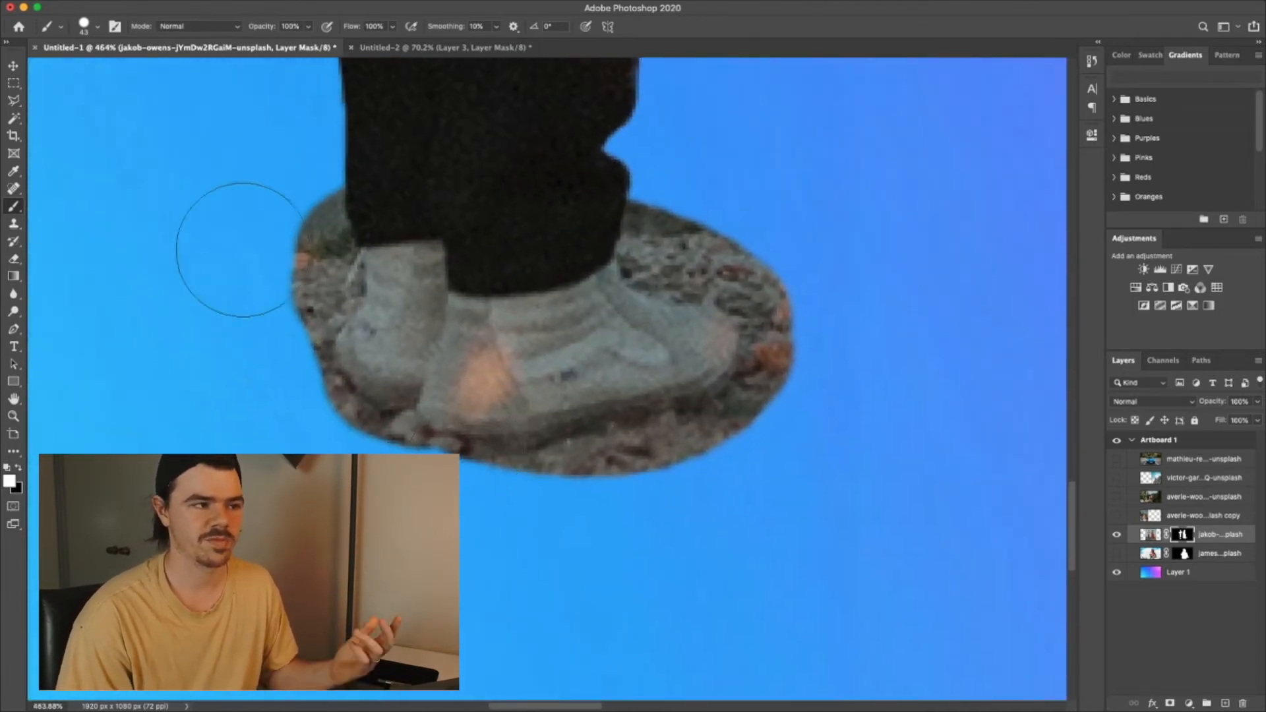
left_click(17, 468)
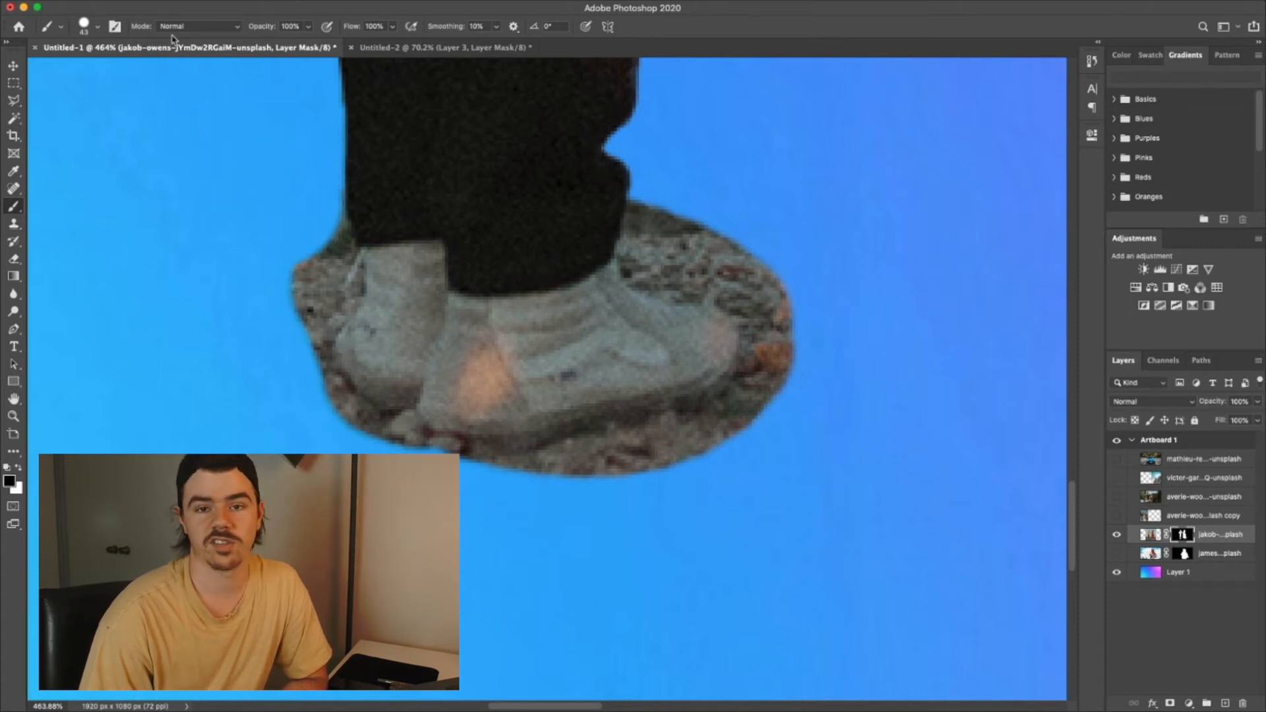
left_click(99, 28)
left_click_drag(85, 71, 84, 69)
key("Return")
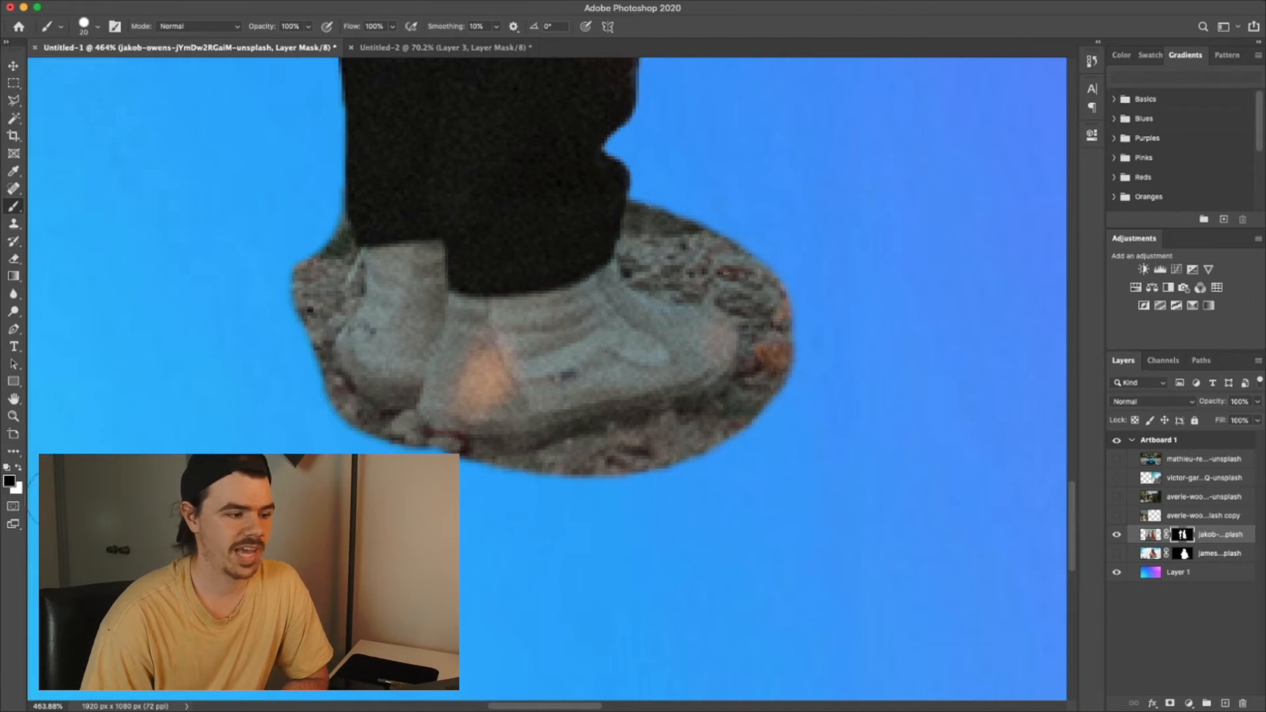
mouse_move(325, 249)
left_mouse_down()
mouse_move(329, 270)
mouse_move(297, 291)
mouse_move(316, 315)
mouse_move(302, 342)
mouse_move(448, 439)
mouse_move(664, 192)
mouse_move(755, 203)
left_mouse_up()
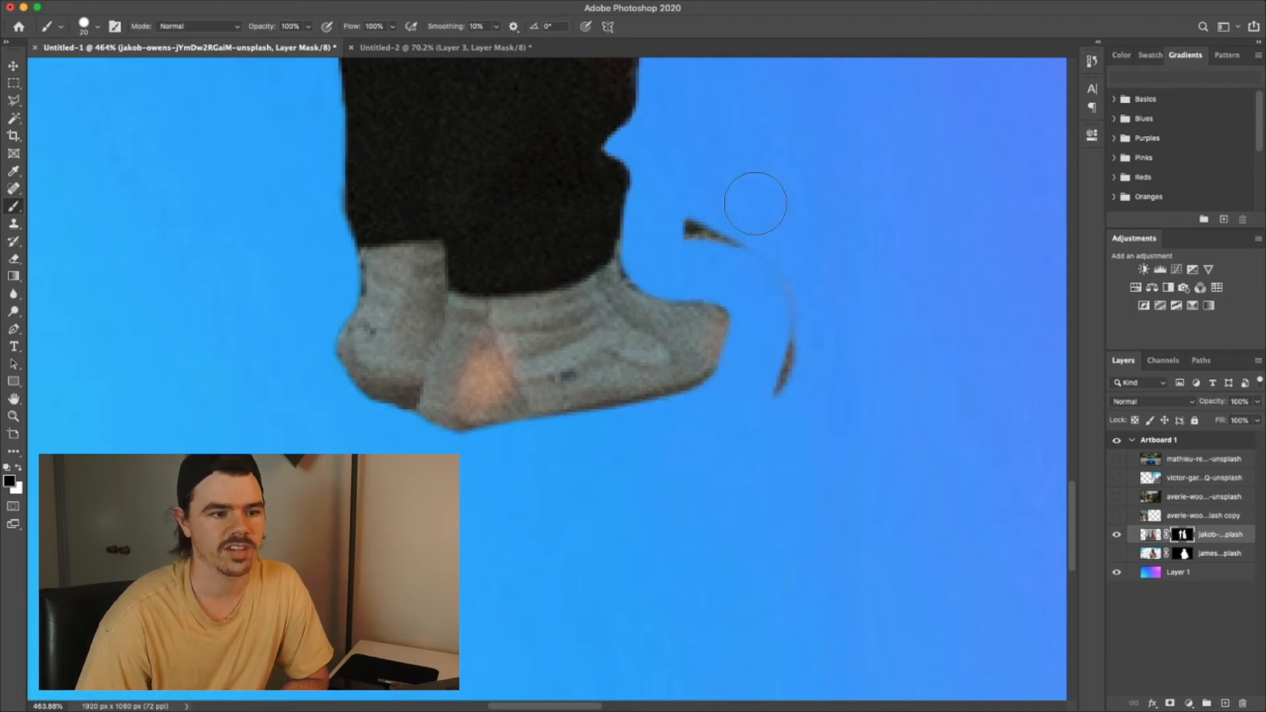
- Hide the couple's layer, and show and select the copy of the photo layer with the seated woman wearing headphones
key("super+0")
scroll(703, 315, "up", 1)
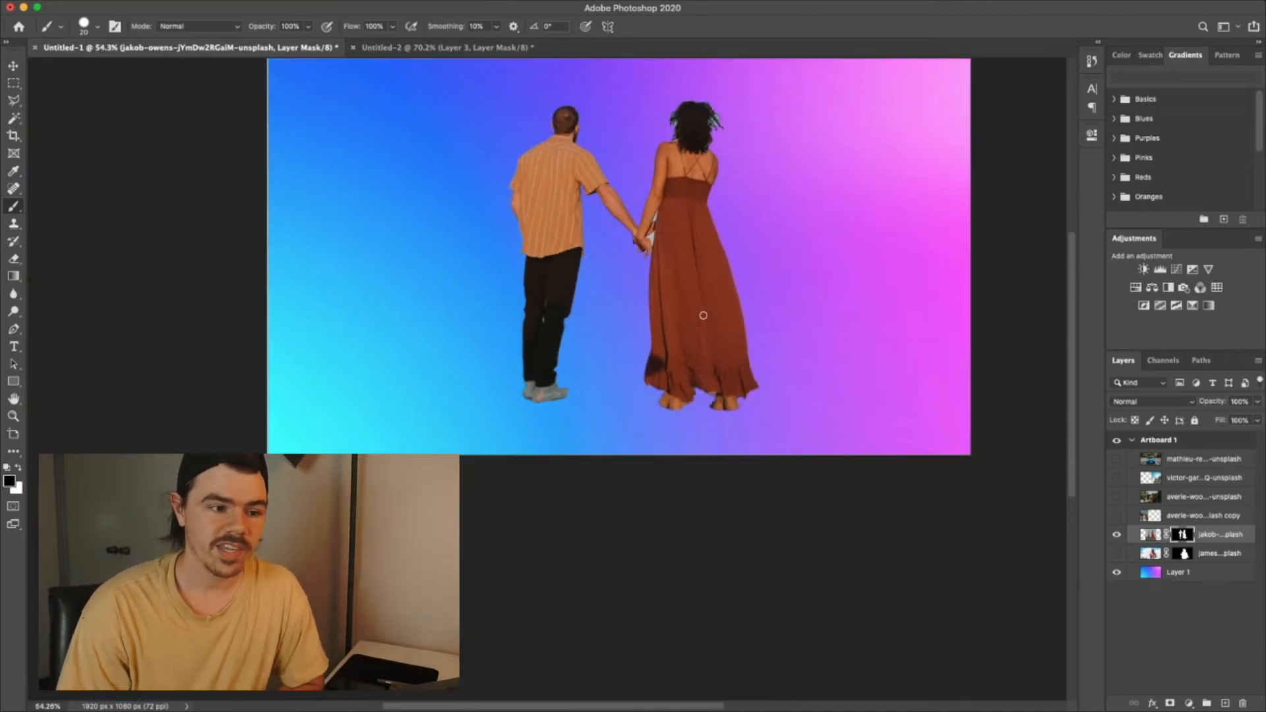
scroll(704, 315, "right", 1)
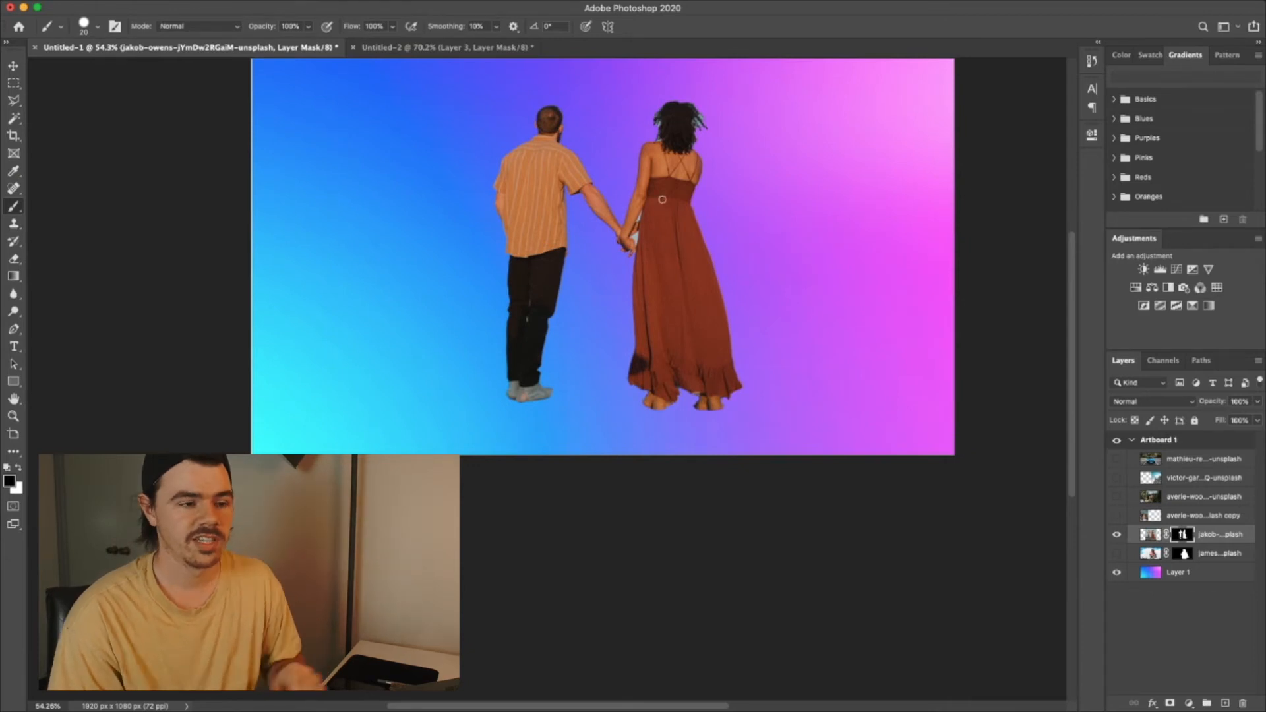
scroll(646, 234, "up", 5)
scroll(673, 228, "up", 6)
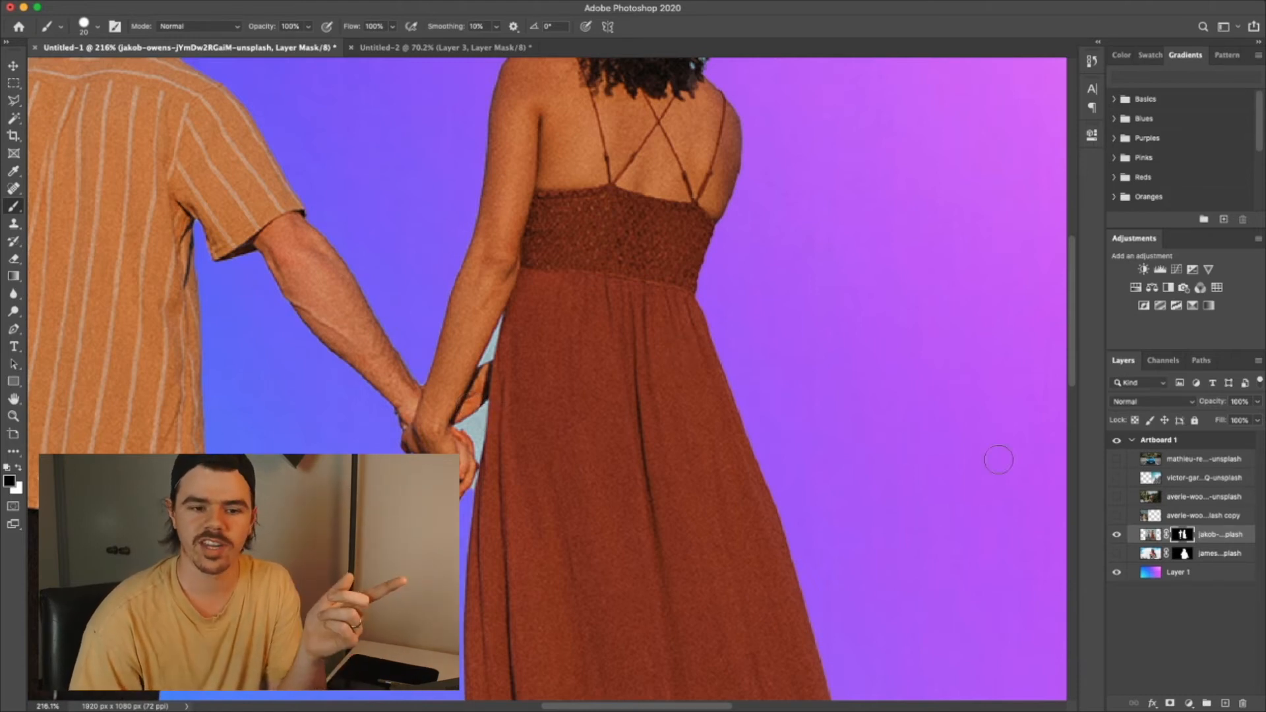
left_click(1118, 534)
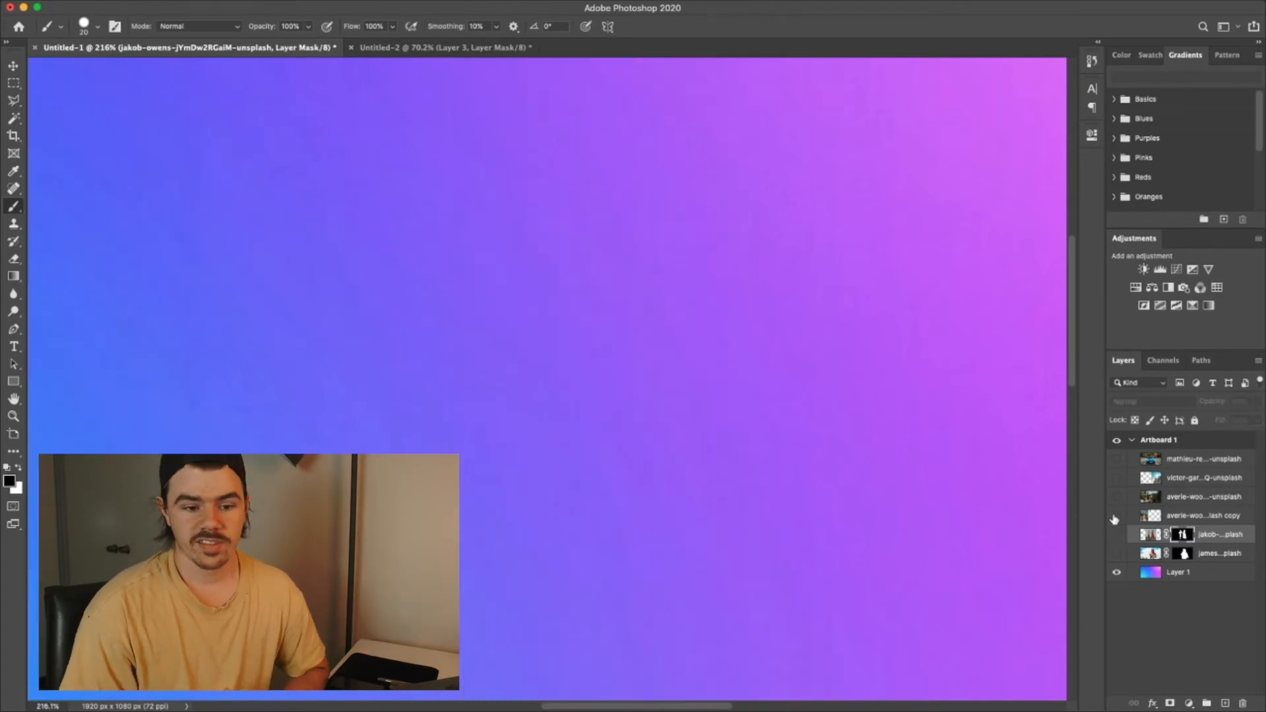
left_click(1117, 515)
scroll(961, 501, "down", 5)
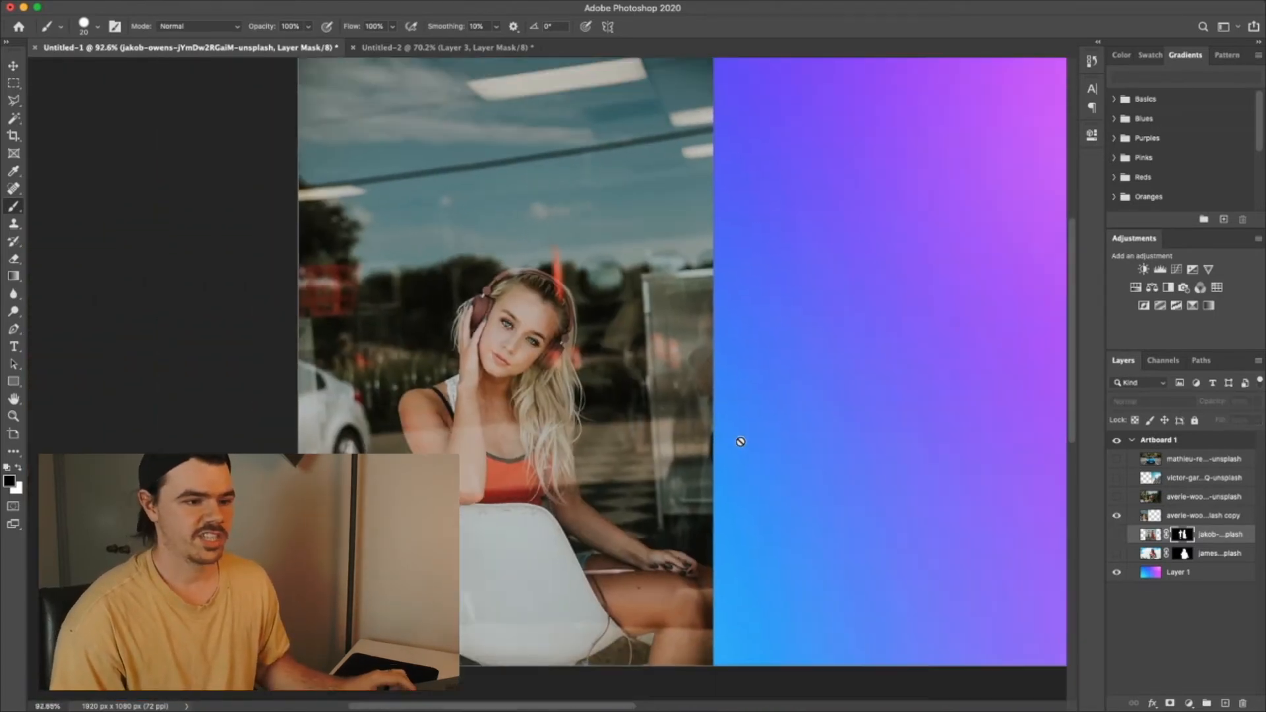
scroll(741, 441, "down", 1)
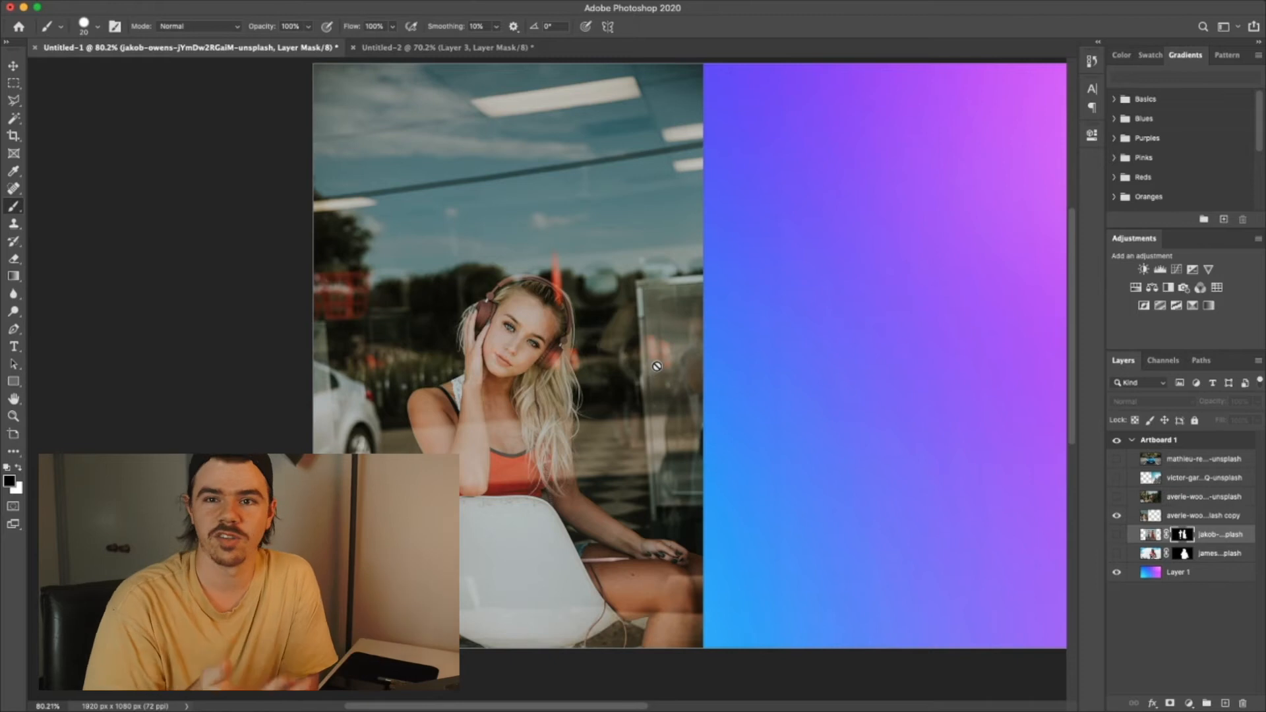
scroll(657, 366, "right", 2)
scroll(657, 366, "up", 1)
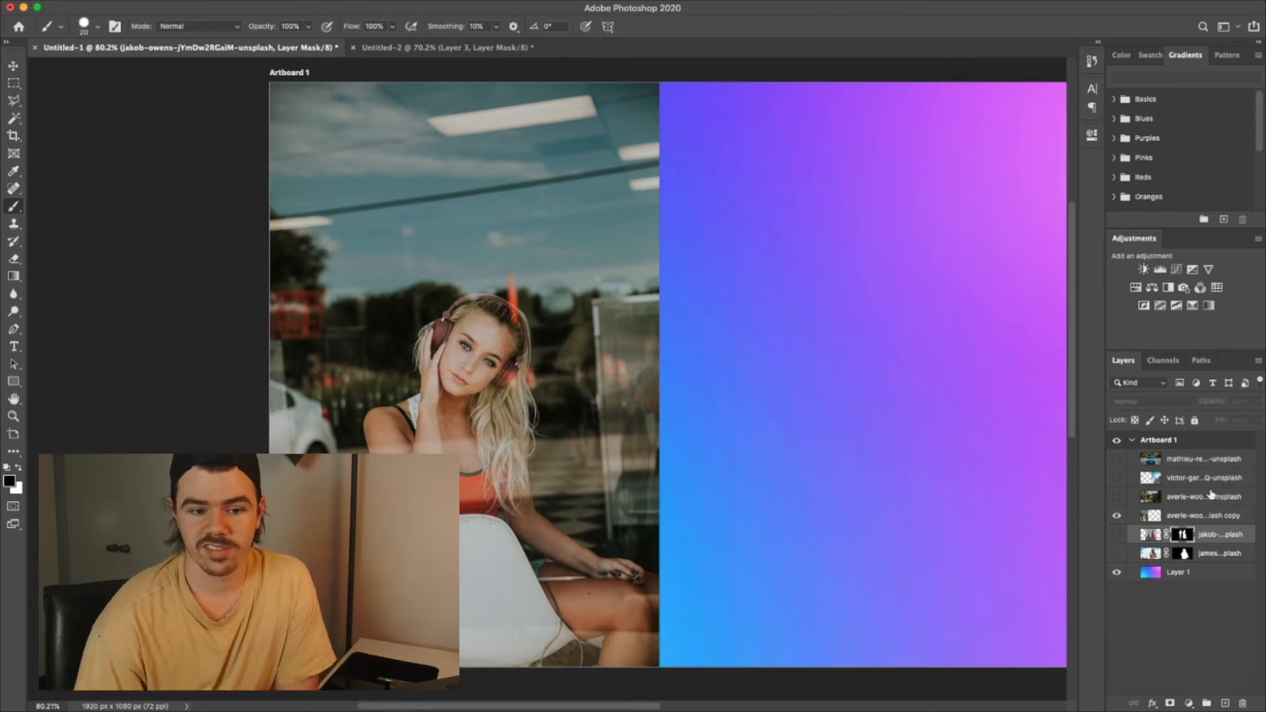
left_click(1141, 518)
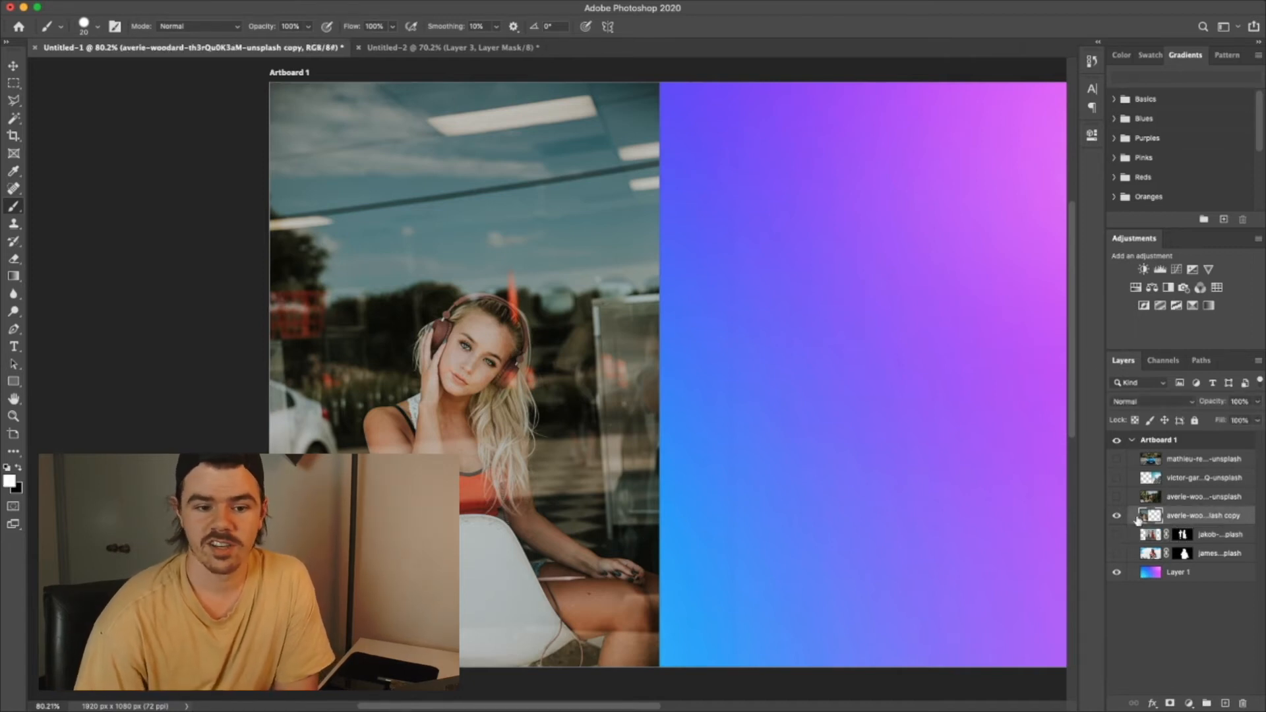
- Try Remove Background on the headphone woman's photo layer, and undo it
left_click(1092, 134)
left_click(963, 346)
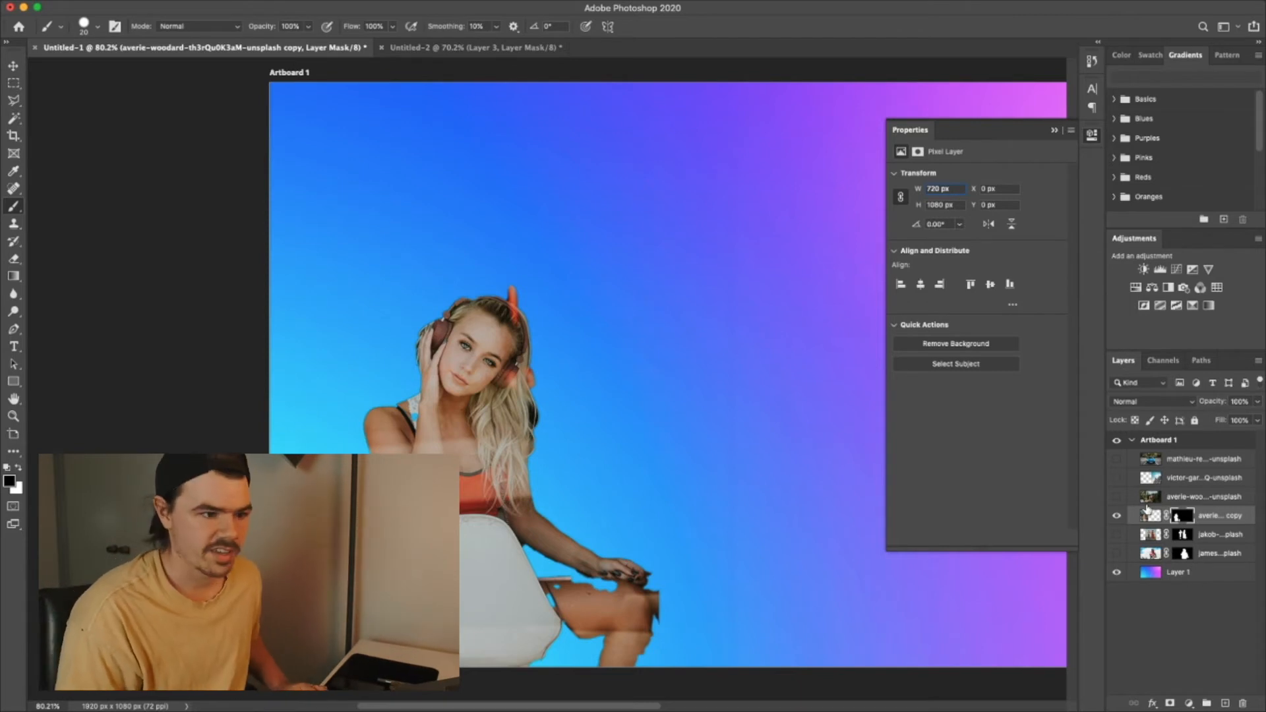
key("super+z")
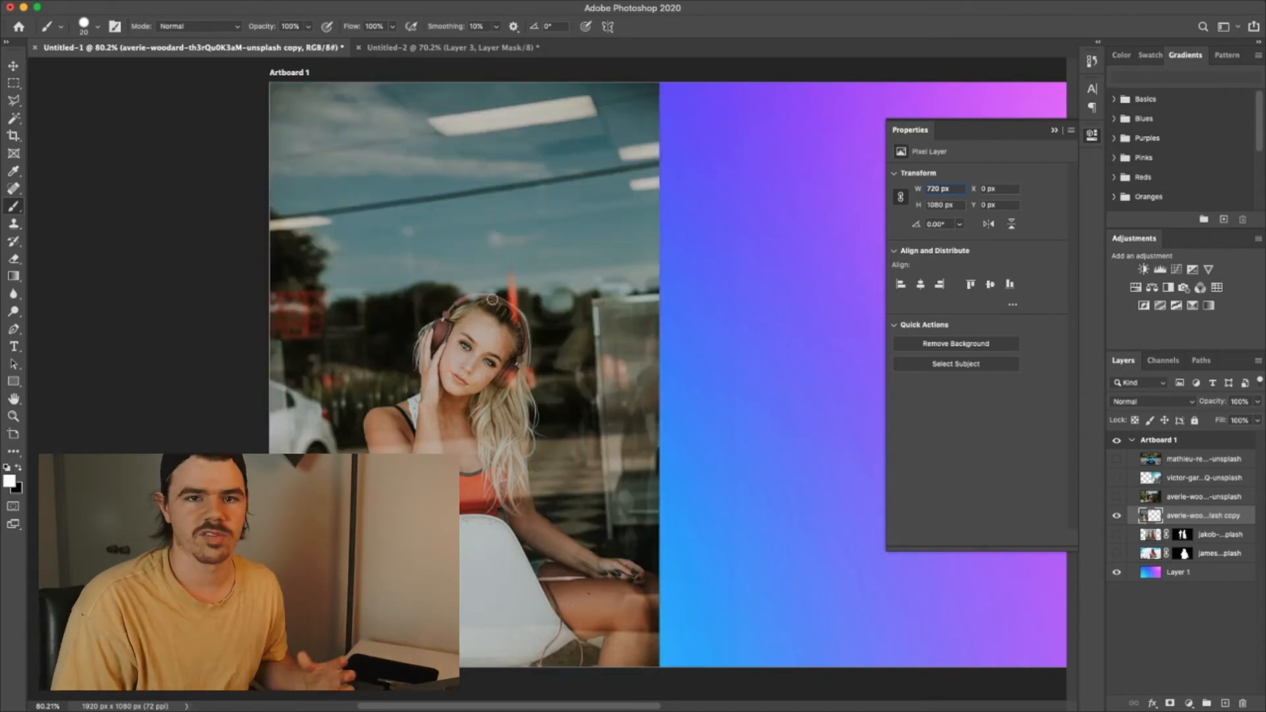
- Duplicate the headphone woman's photo layer and select the lower of the two copies
scroll(502, 306, "up", 3)
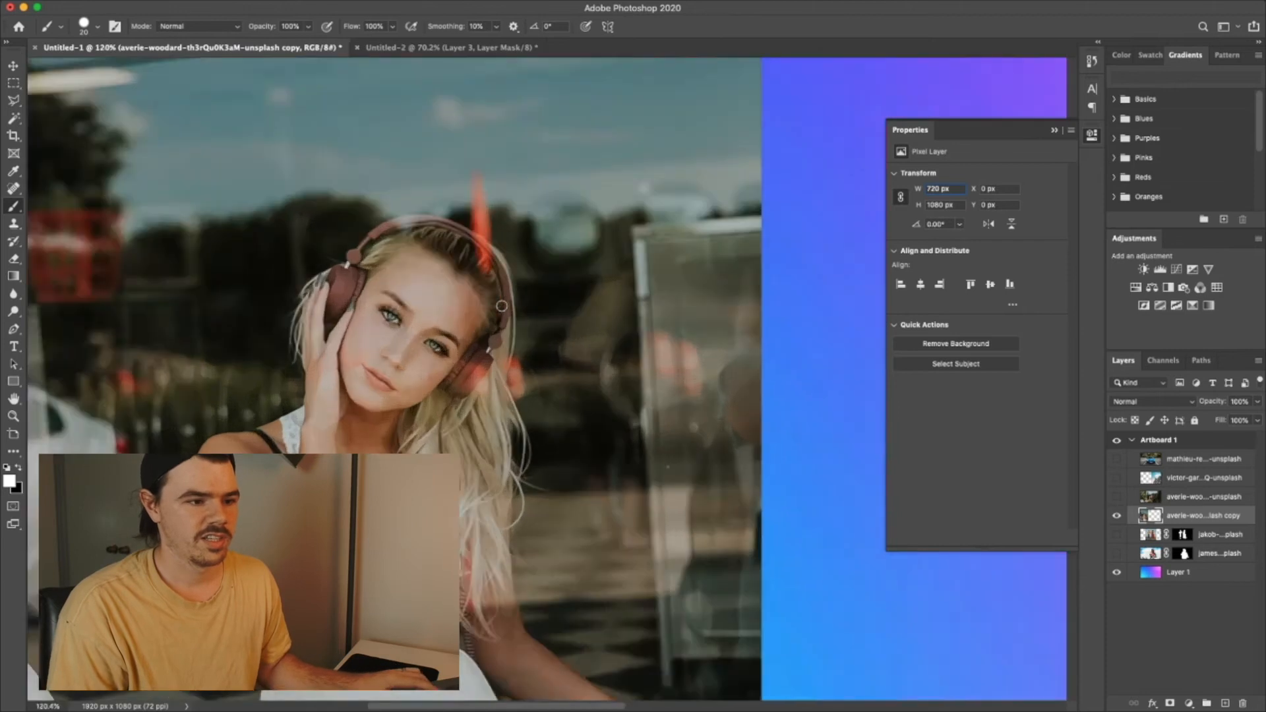
scroll(502, 306, "up", 10)
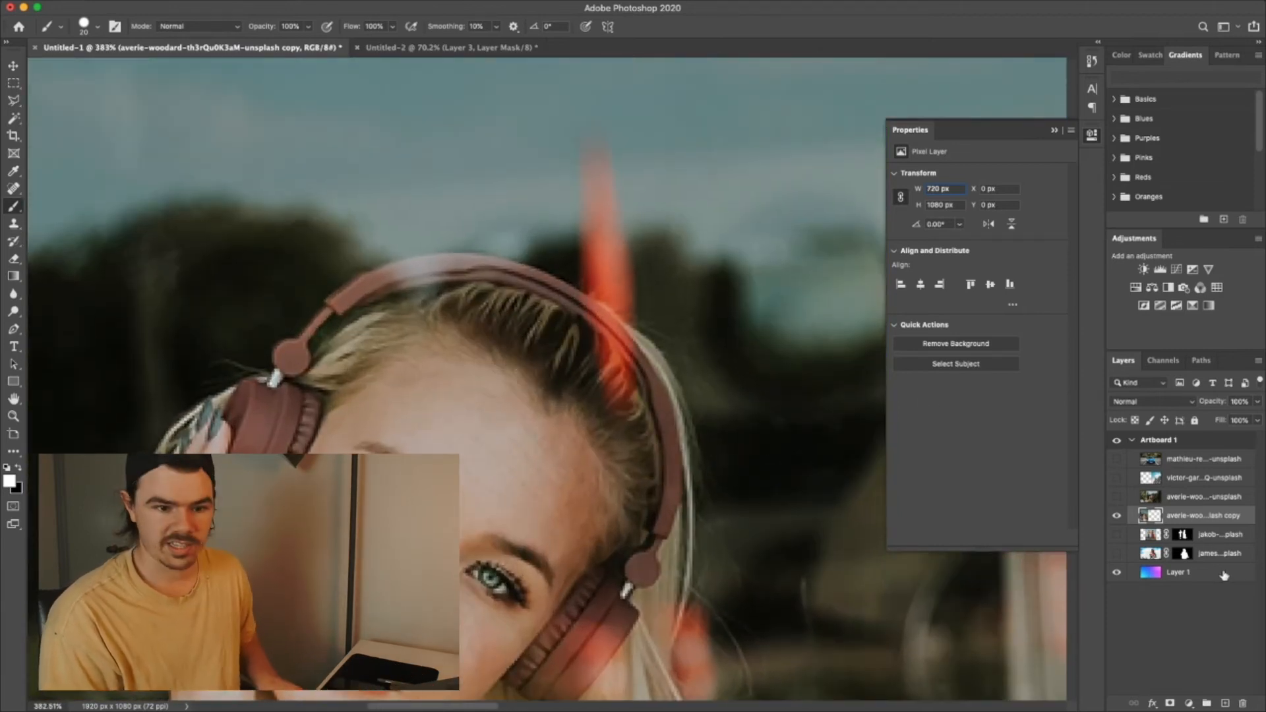
key("super+j")
left_click(1156, 539)
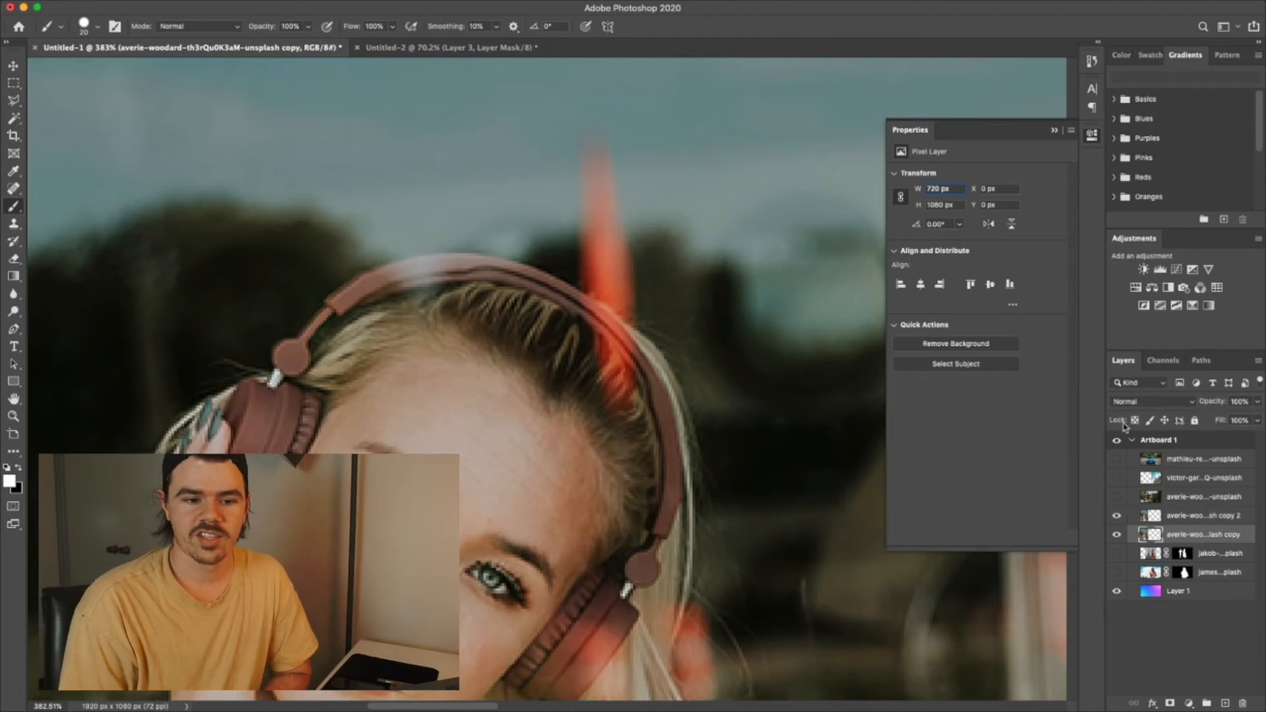
- Remove the background from the headphone woman's lower copy and paint white on its mask to restore the headband, using the upper copy as reference
left_click(958, 345)
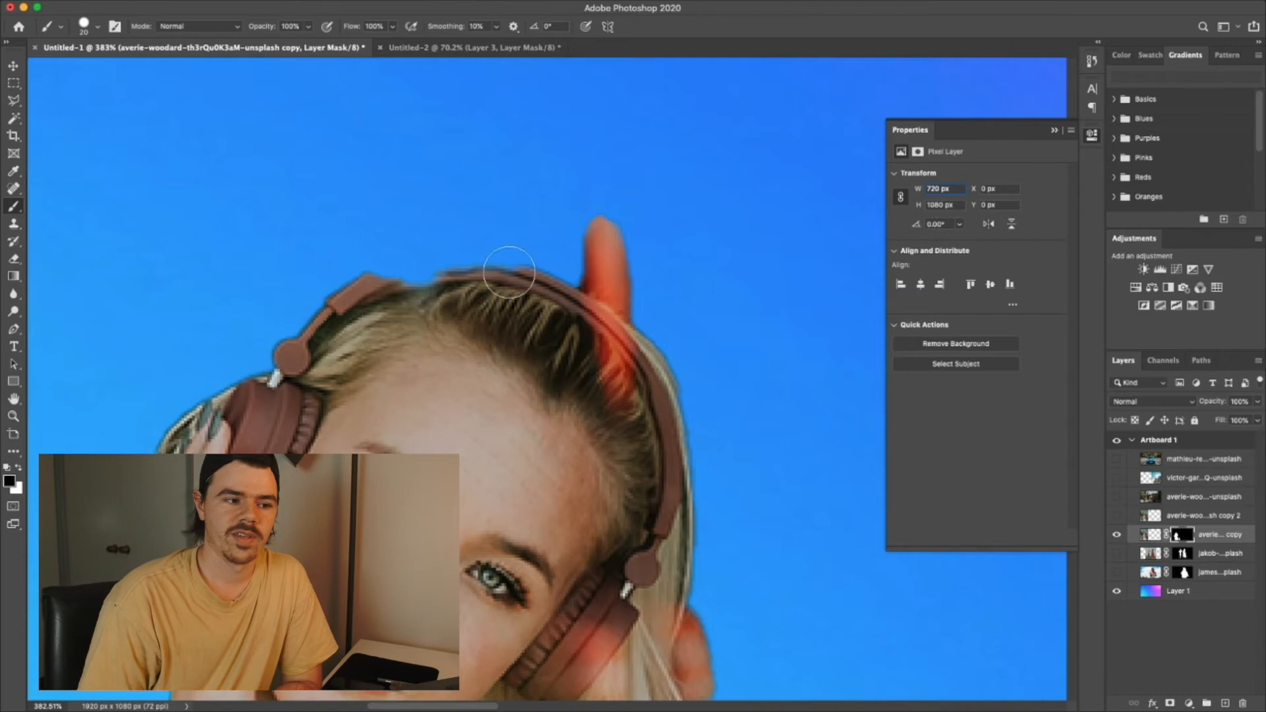
left_click(1054, 132)
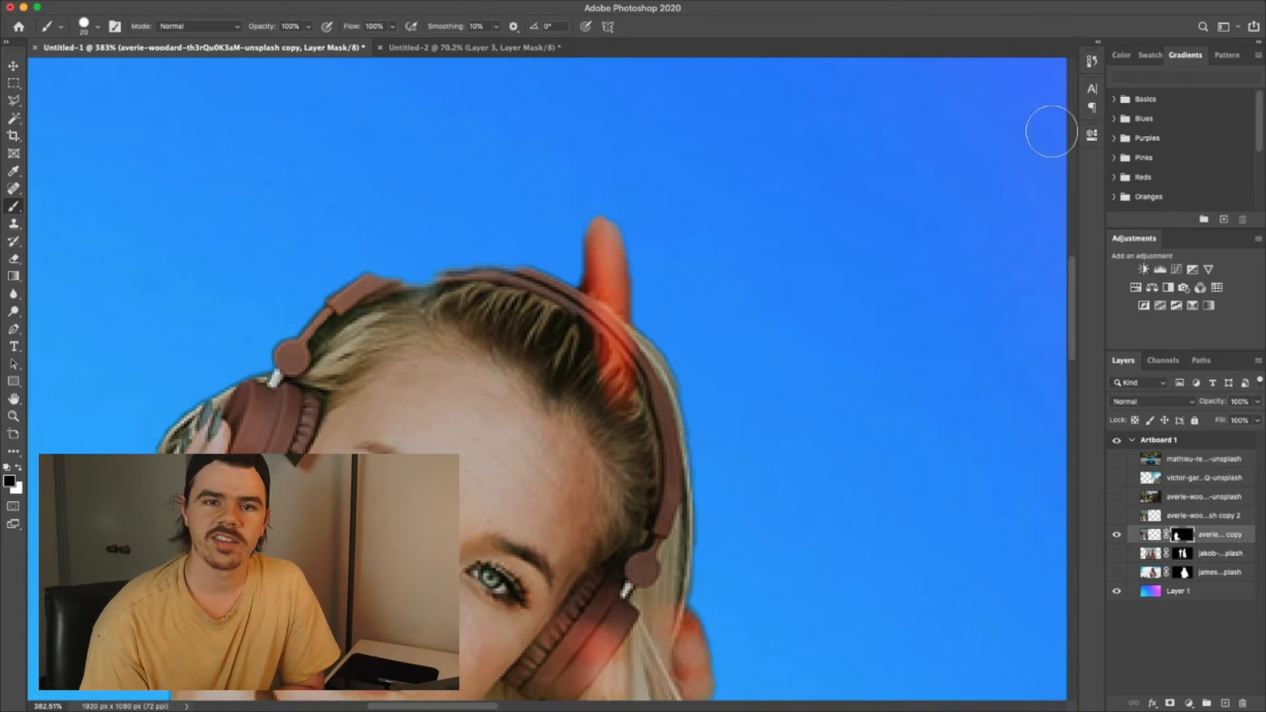
left_click(1117, 516)
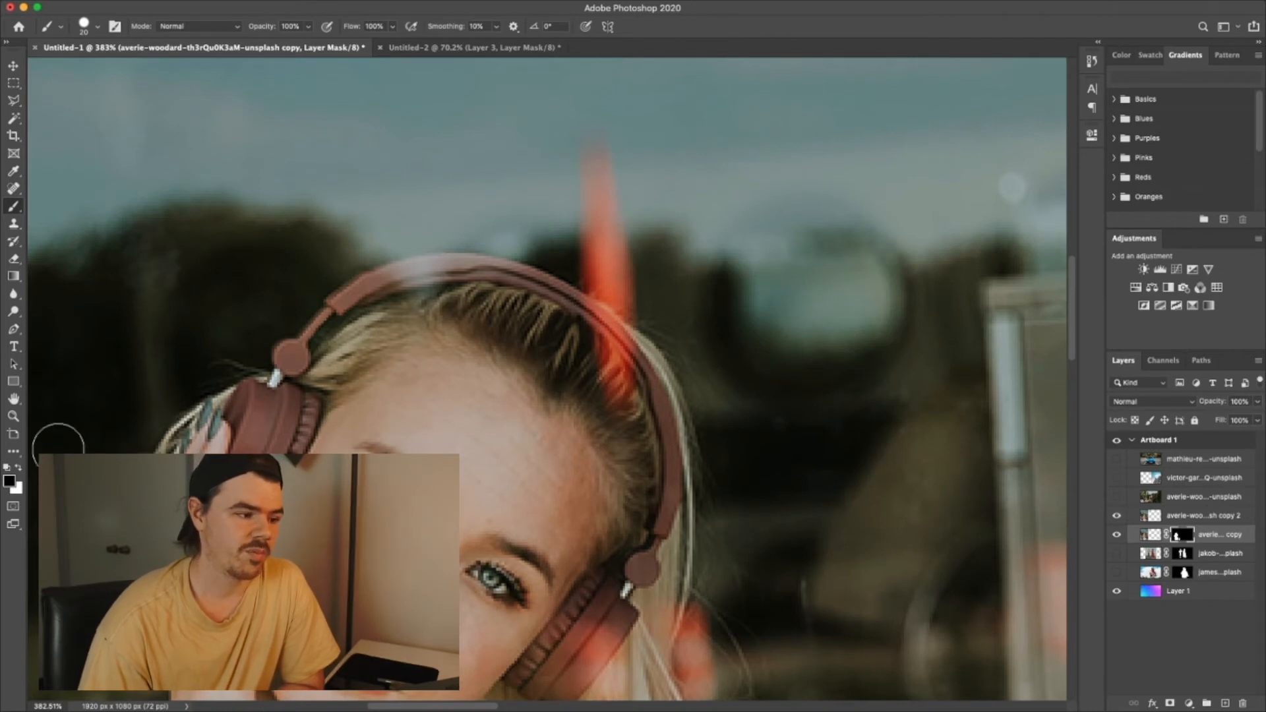
left_click(19, 467)
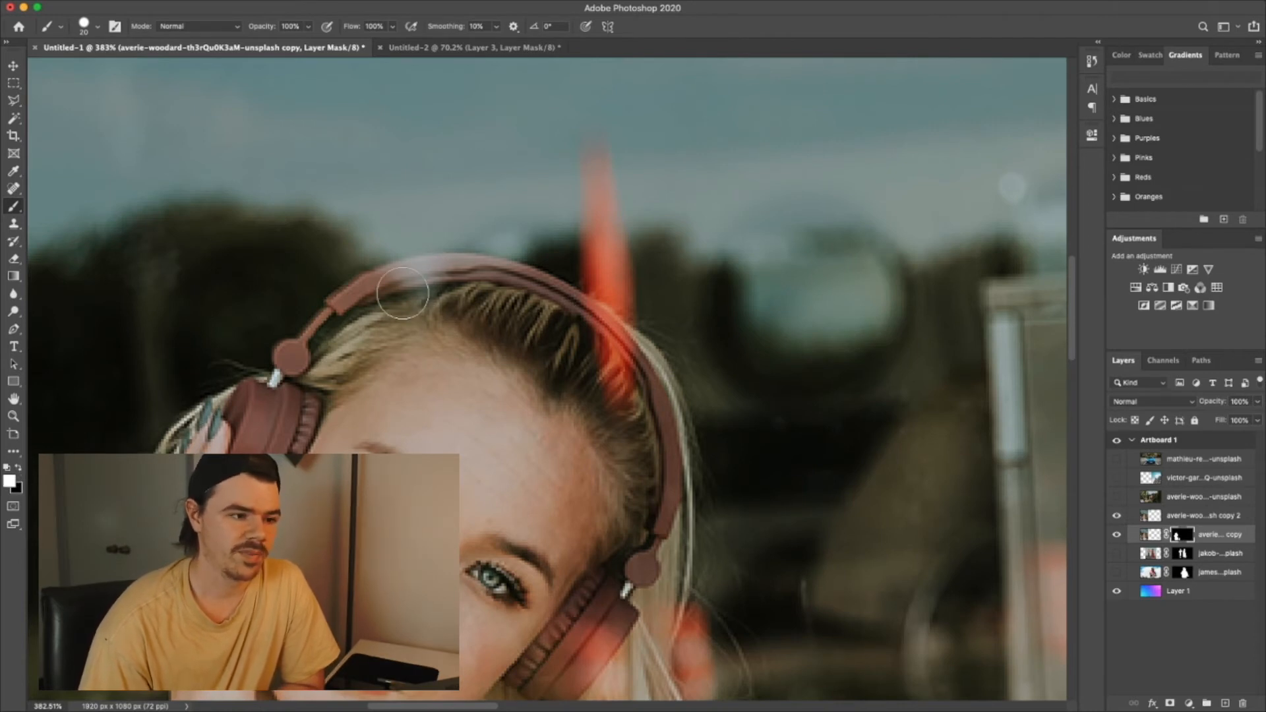
mouse_move(368, 301)
left_mouse_down()
mouse_move(490, 277)
mouse_move(551, 305)
left_mouse_up()
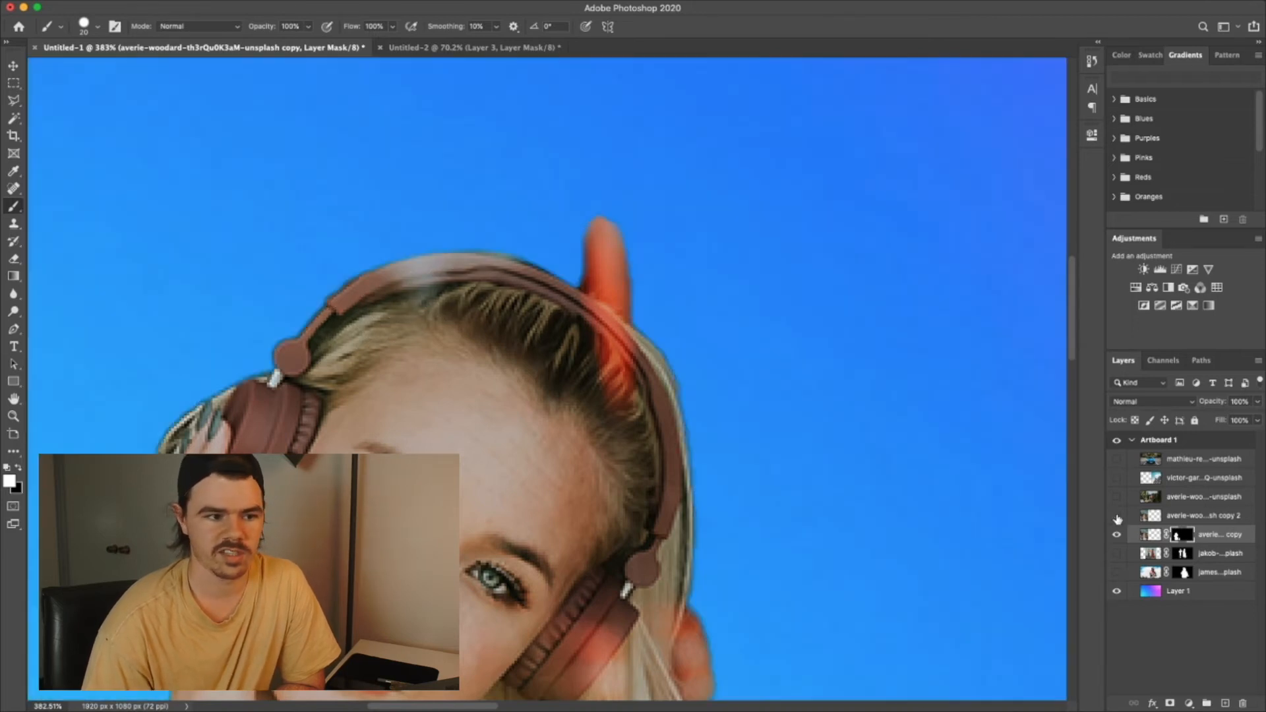
left_click(1117, 517)
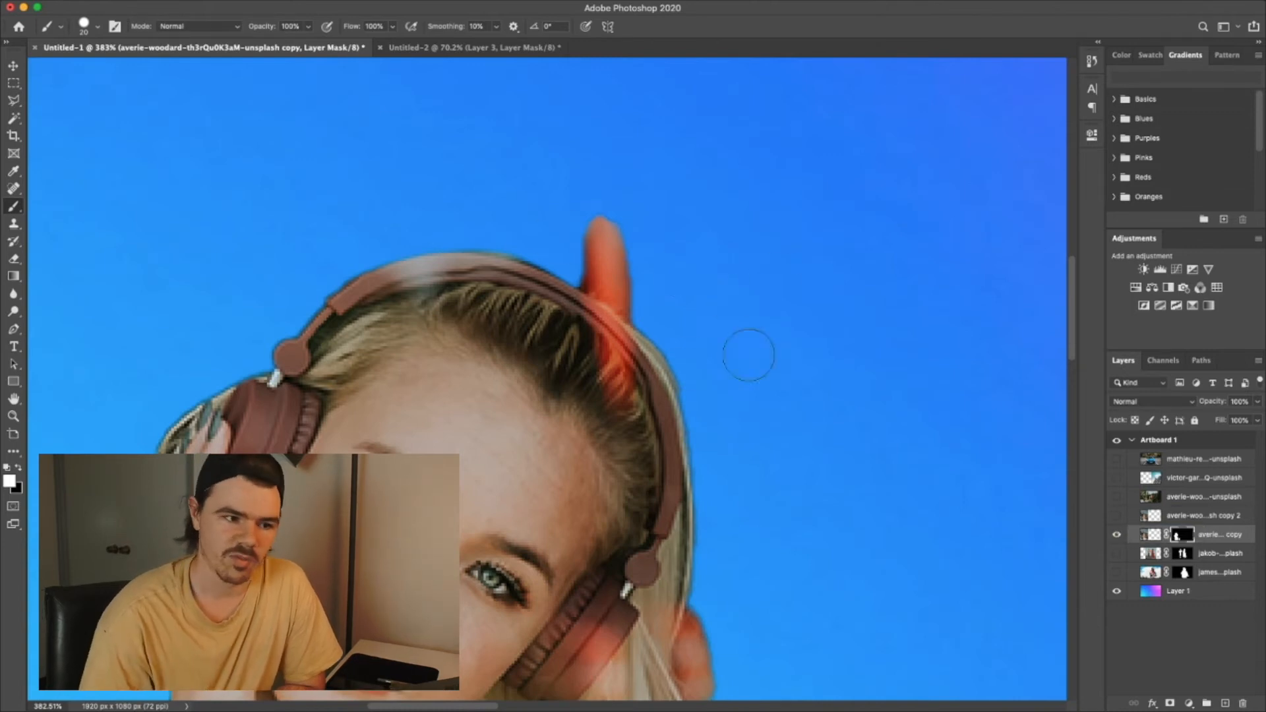
- Switch the brush to black and mask out the red streak above the headband, showing the unmasked upper copy as reference and hiding it again
left_click(1117, 516)
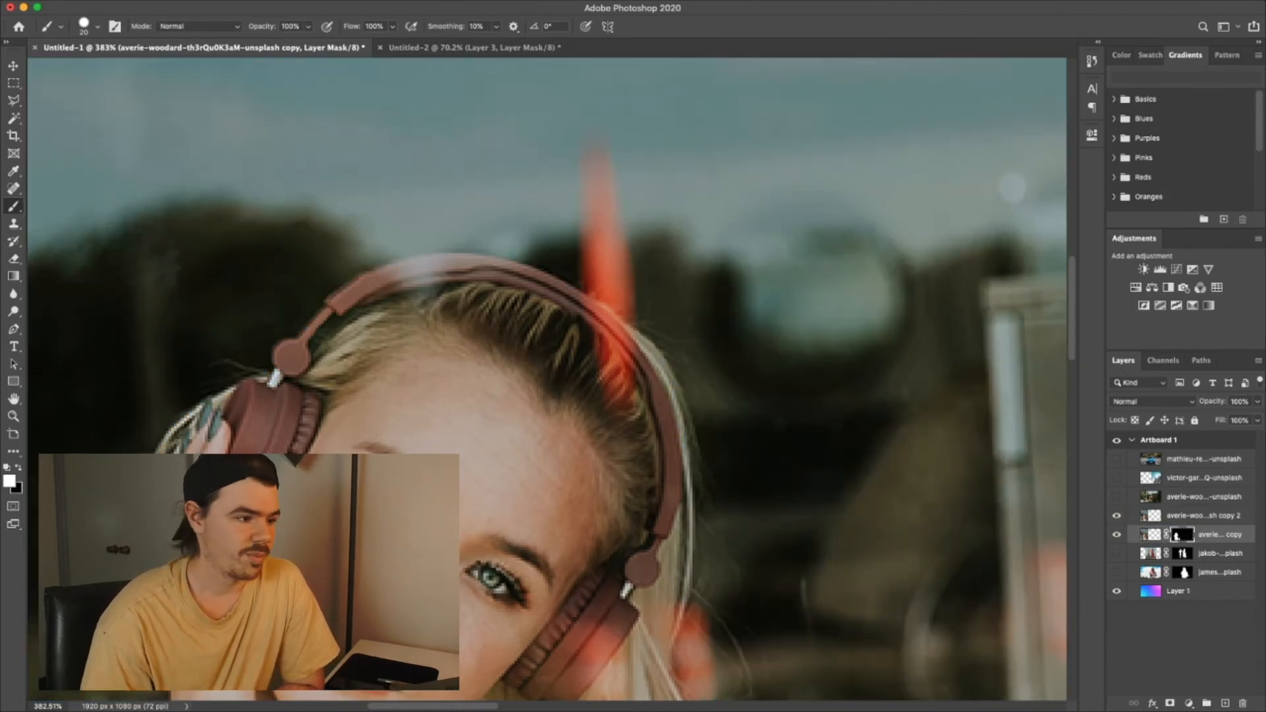
left_click(19, 467)
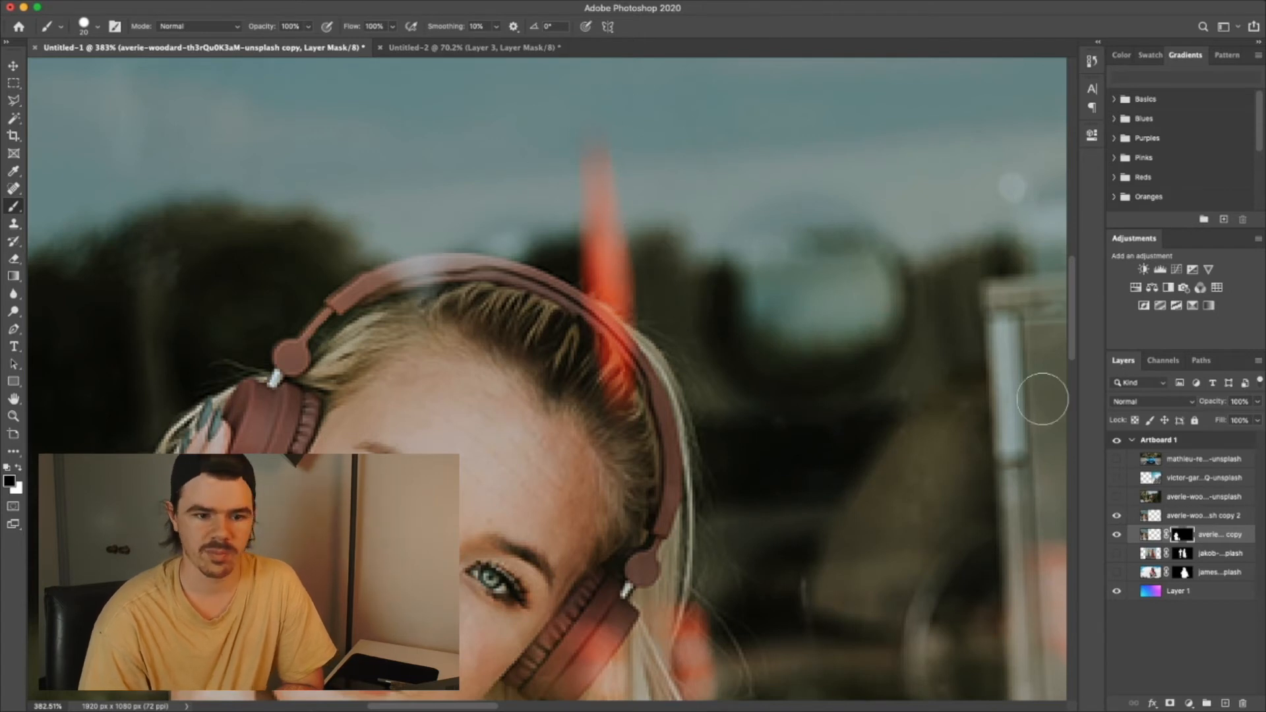
left_click(1115, 519)
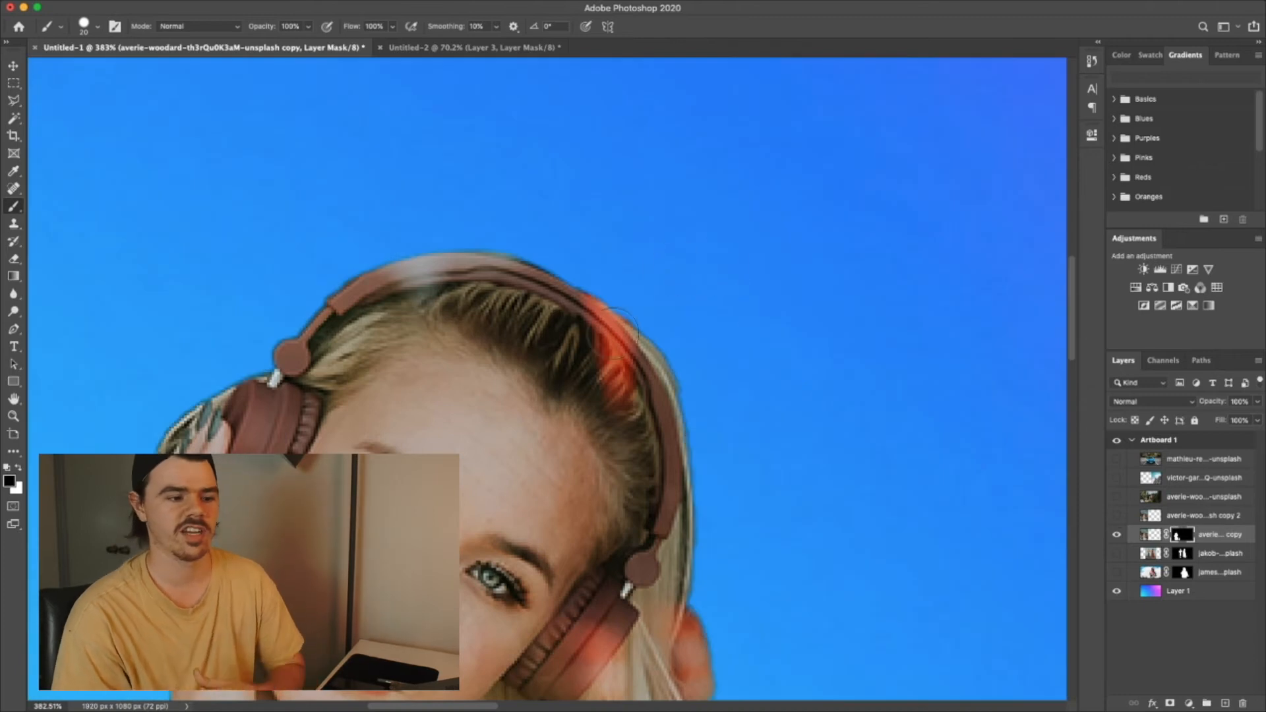
- Examine the headphone woman's whole cutout on the gradient, including her chair, hand and leg edges
key("super+minus")
key("super+minus")
key("super+minus")
scroll(678, 344, "down", 3)
scroll(964, 325, "down", 10)
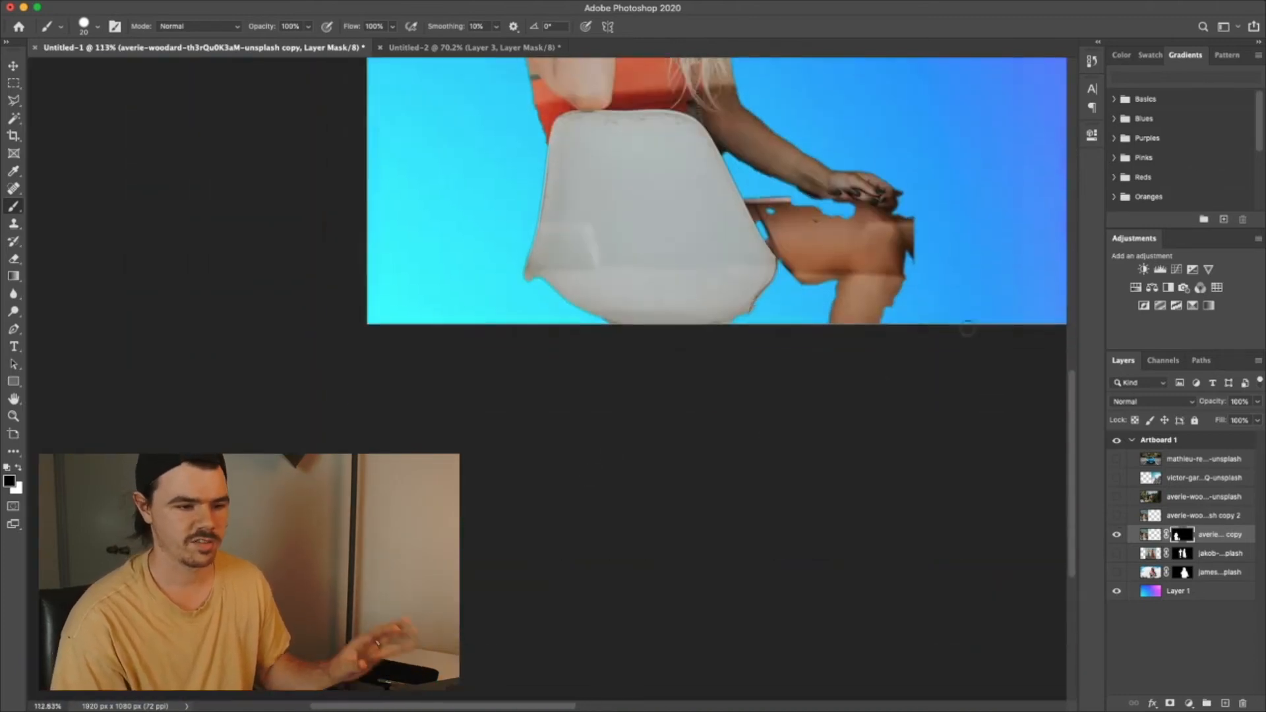
scroll(1029, 292, "up", 5)
scroll(1027, 292, "up", 5)
scroll(989, 293, "down", 5)
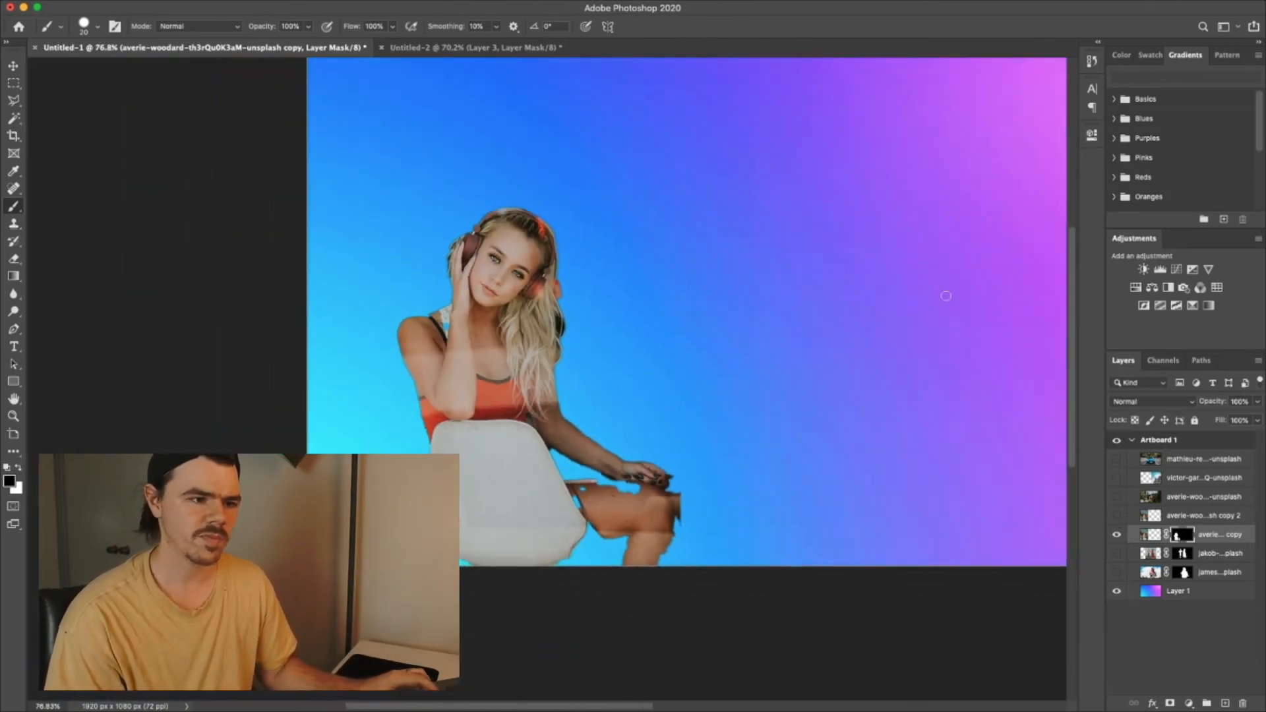
scroll(818, 294, "right", 4)
scroll(791, 293, "down", 2)
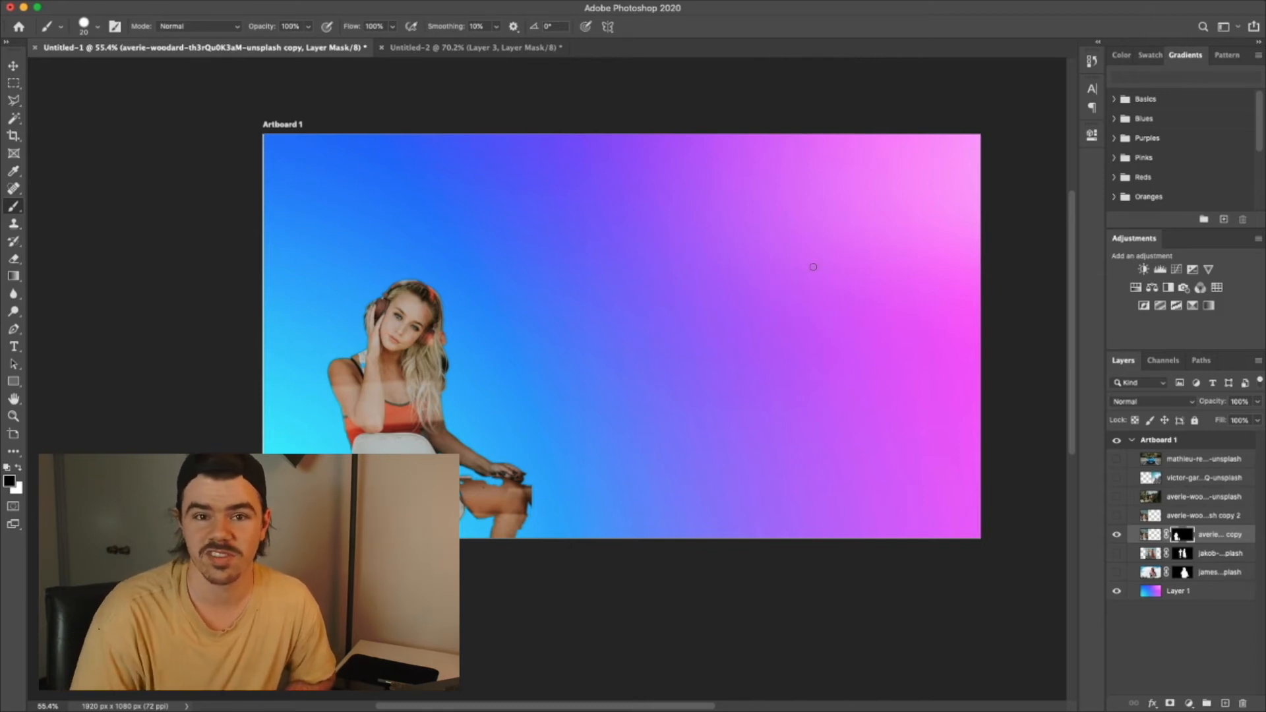
- Hide the headphone woman's layer, show the hand-held bottle's photo layer, and apply Remove Background to it
left_click(1116, 536)
left_click(1116, 498)
scroll(1007, 458, "right", 3)
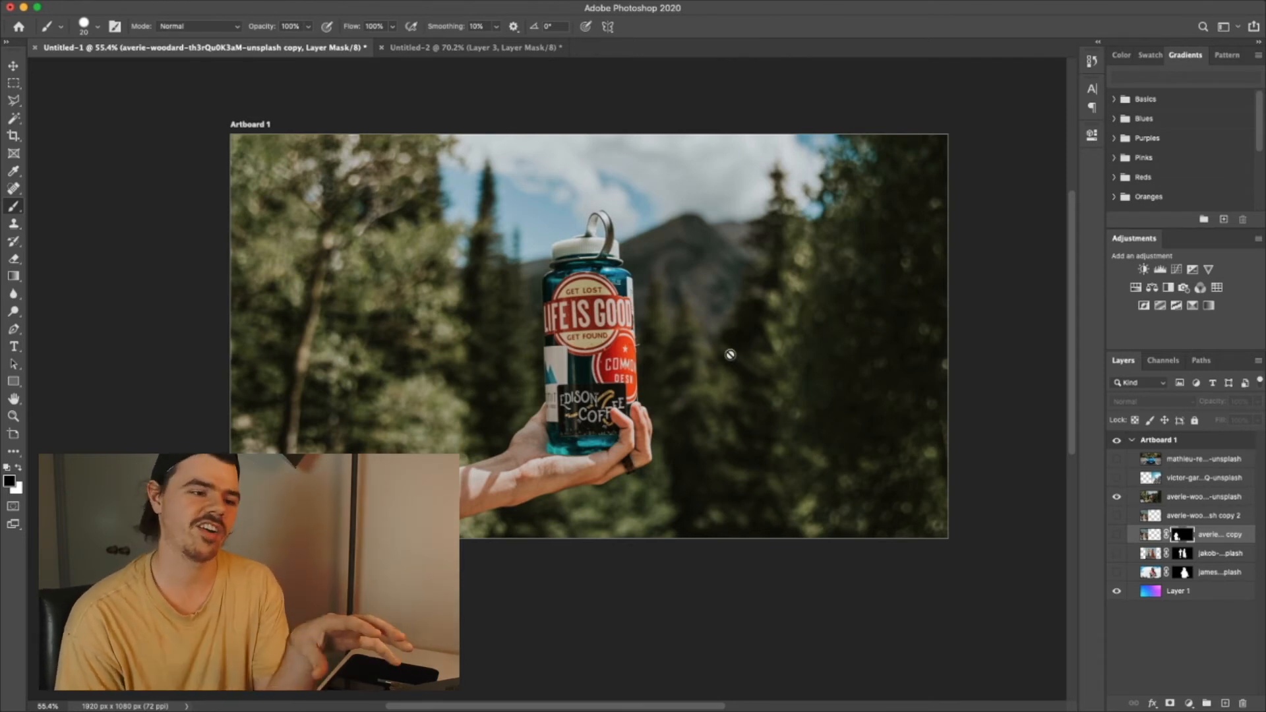
left_click(1091, 136)
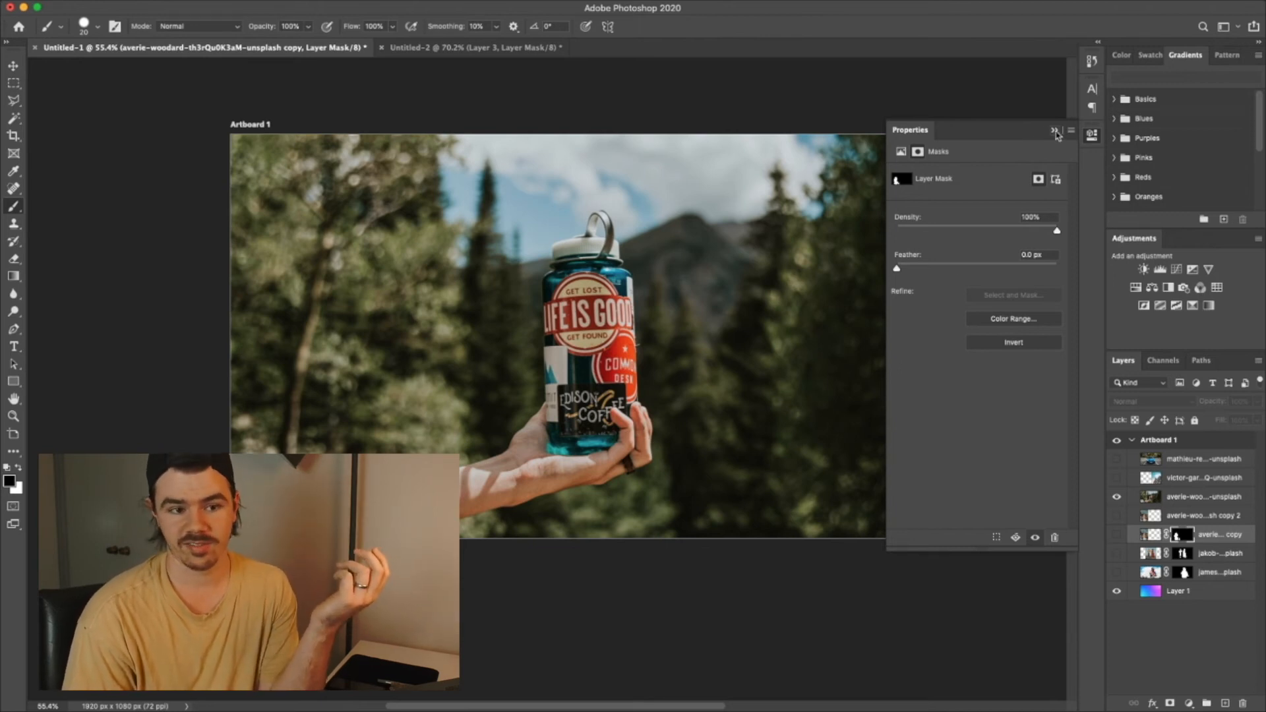
left_click(1194, 498)
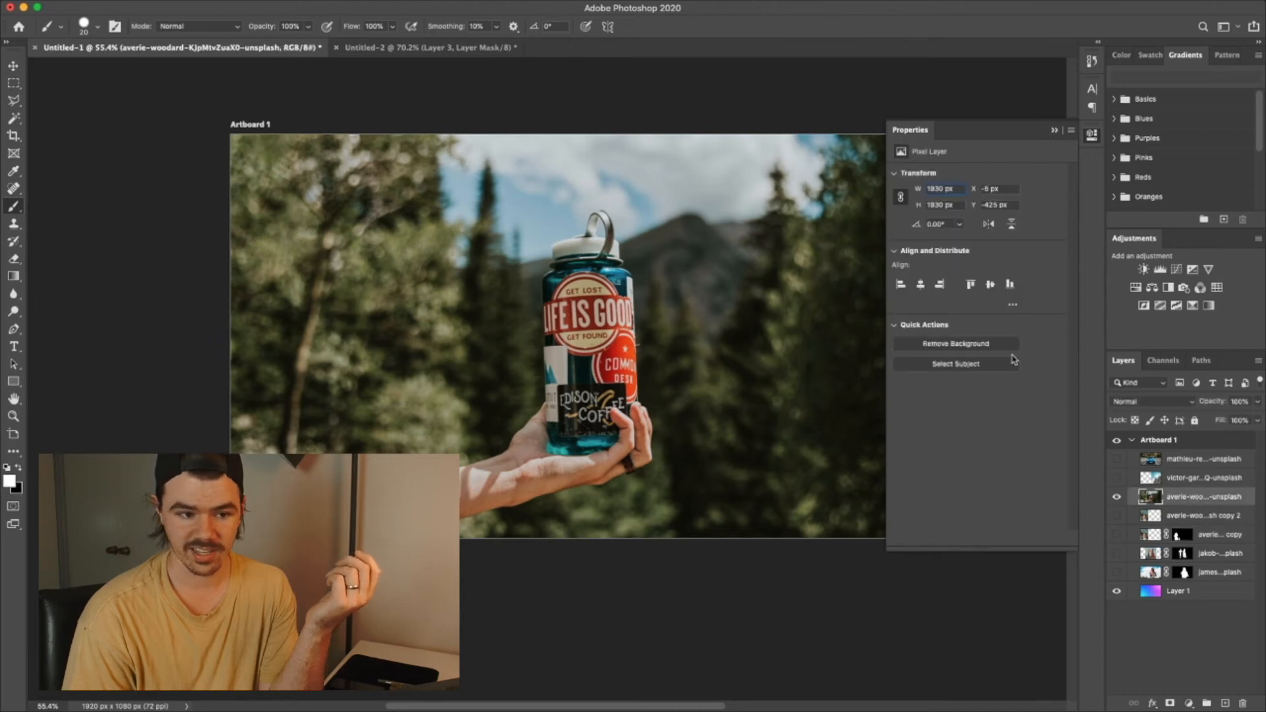
left_click(971, 345)
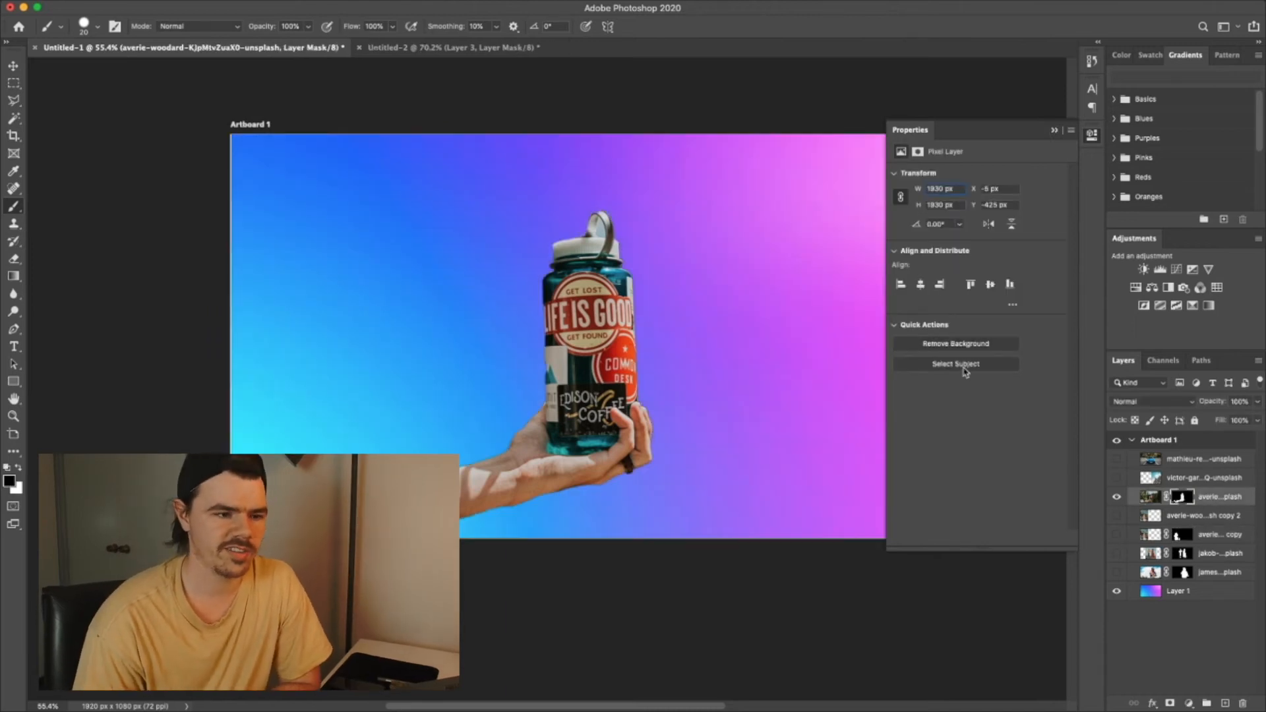
left_click(1055, 133)
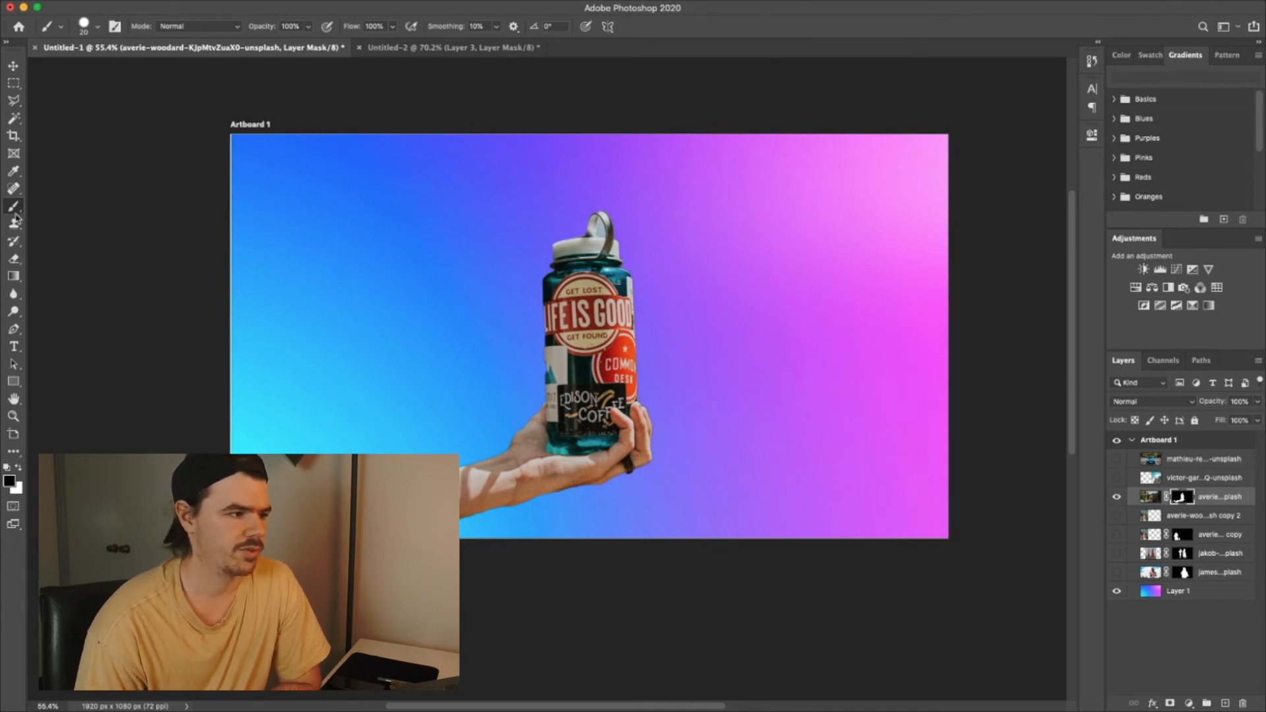
- Switch the brush to white and set its size to 84 for the bottle layer's mask
left_click(18, 469)
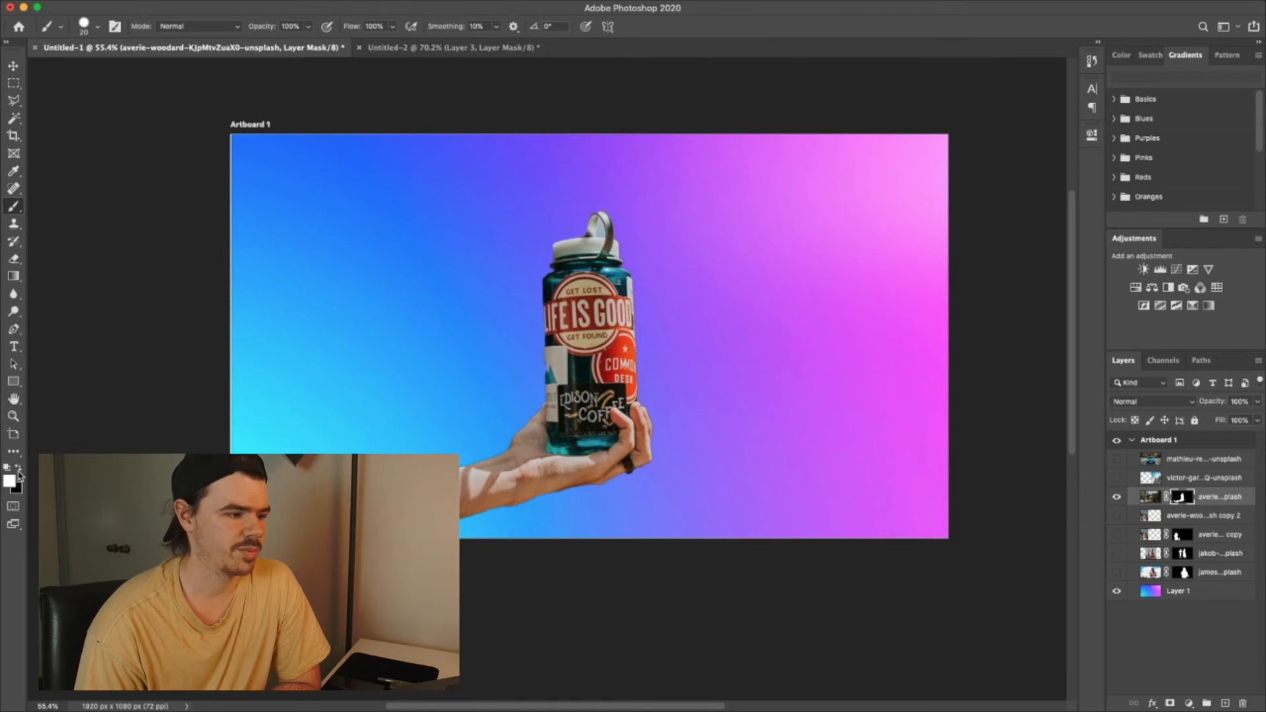
left_click(97, 27)
left_click_drag(86, 71, 113, 68)
left_click(300, 443)
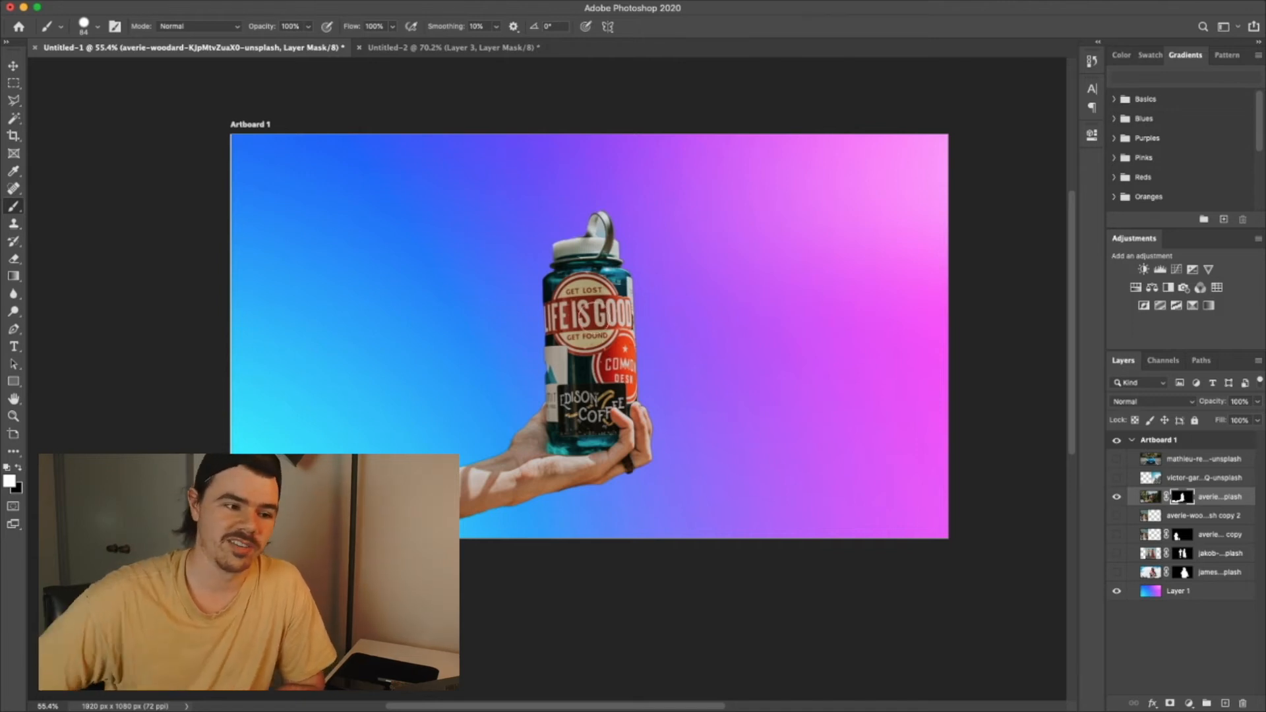
- Examine the bottle cutout's edges closely, especially around the cap and the carry loop
scroll(559, 274, "up", 5)
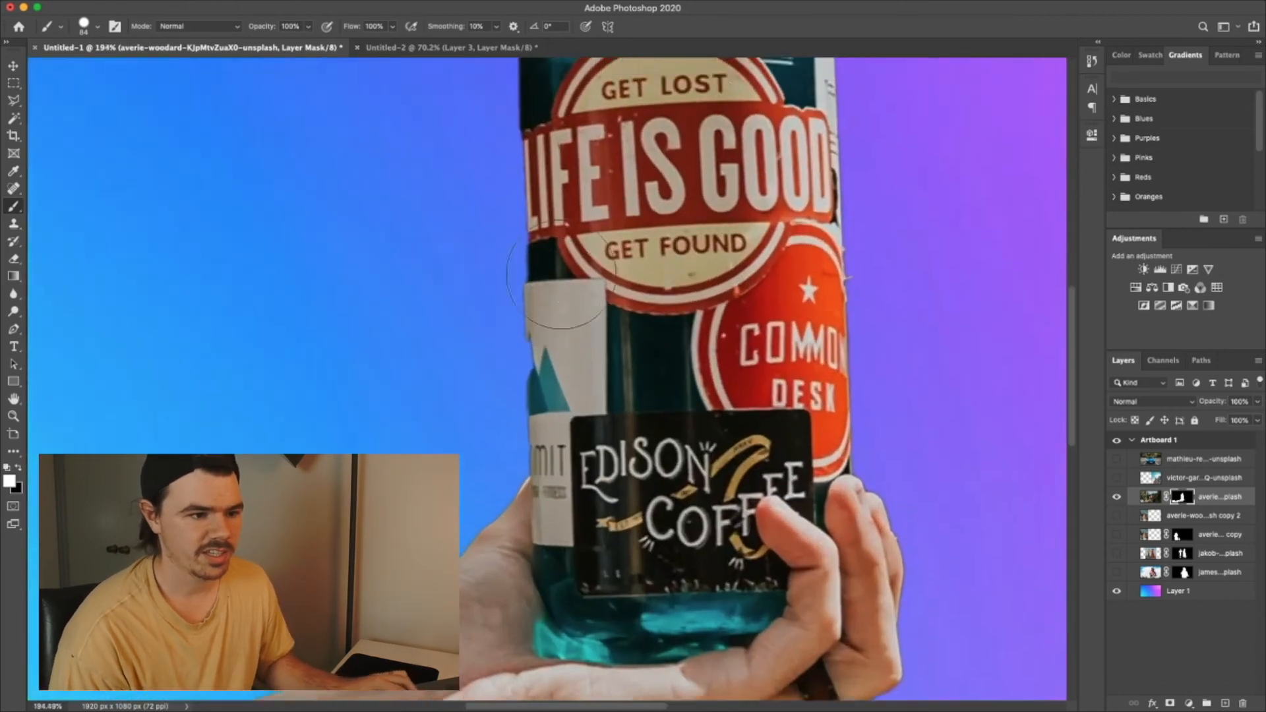
scroll(561, 274, "up", 10)
scroll(561, 274, "right", 3)
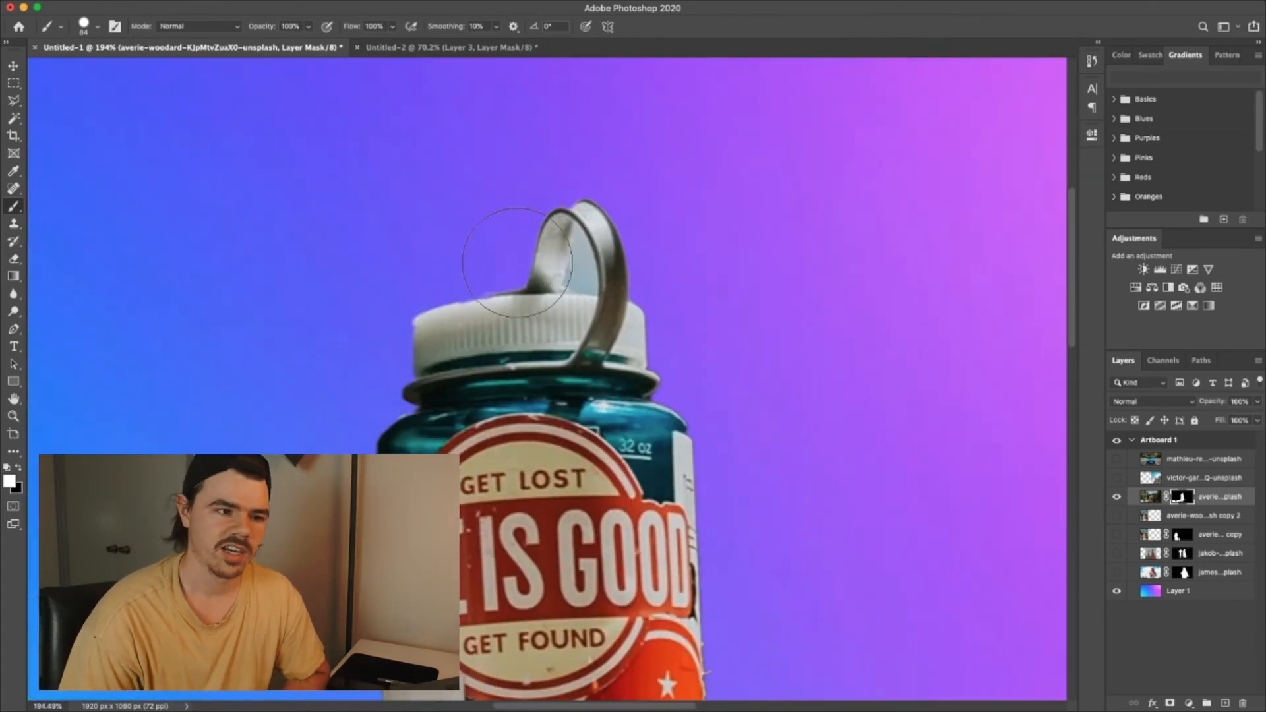
scroll(637, 241, "down", 1)
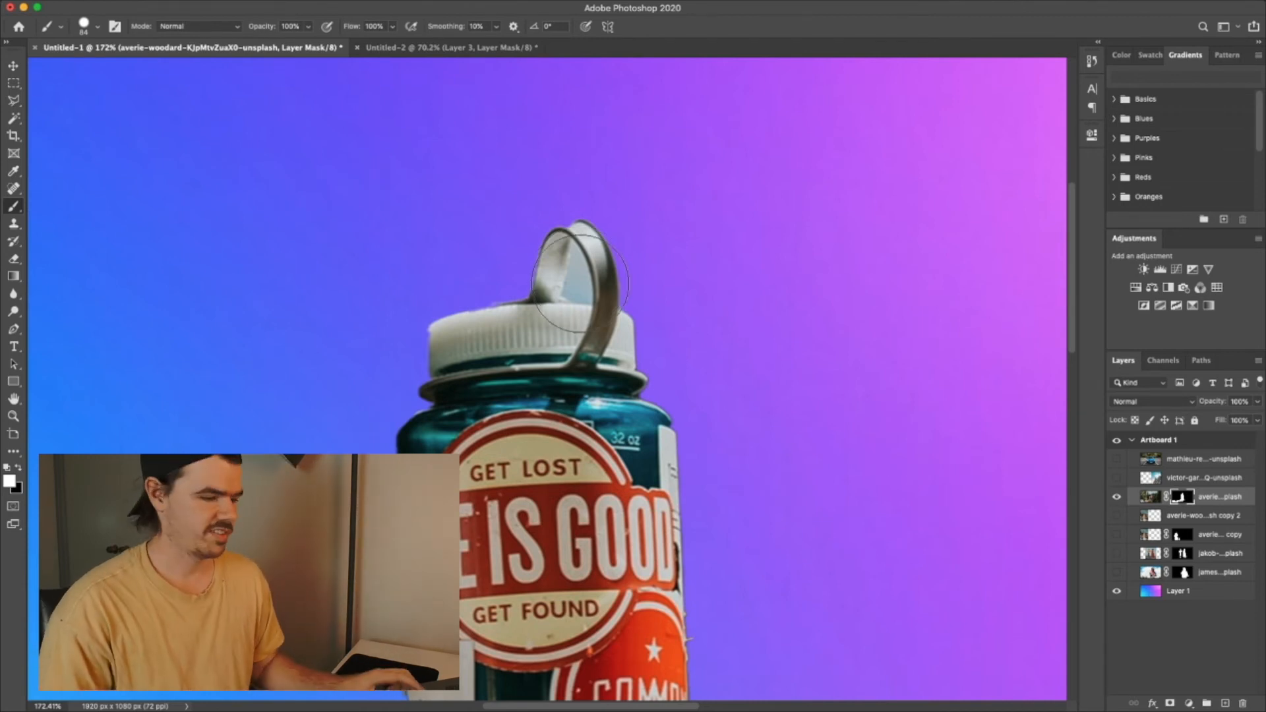
scroll(594, 290, "down", 2)
scroll(606, 304, "down", 3)
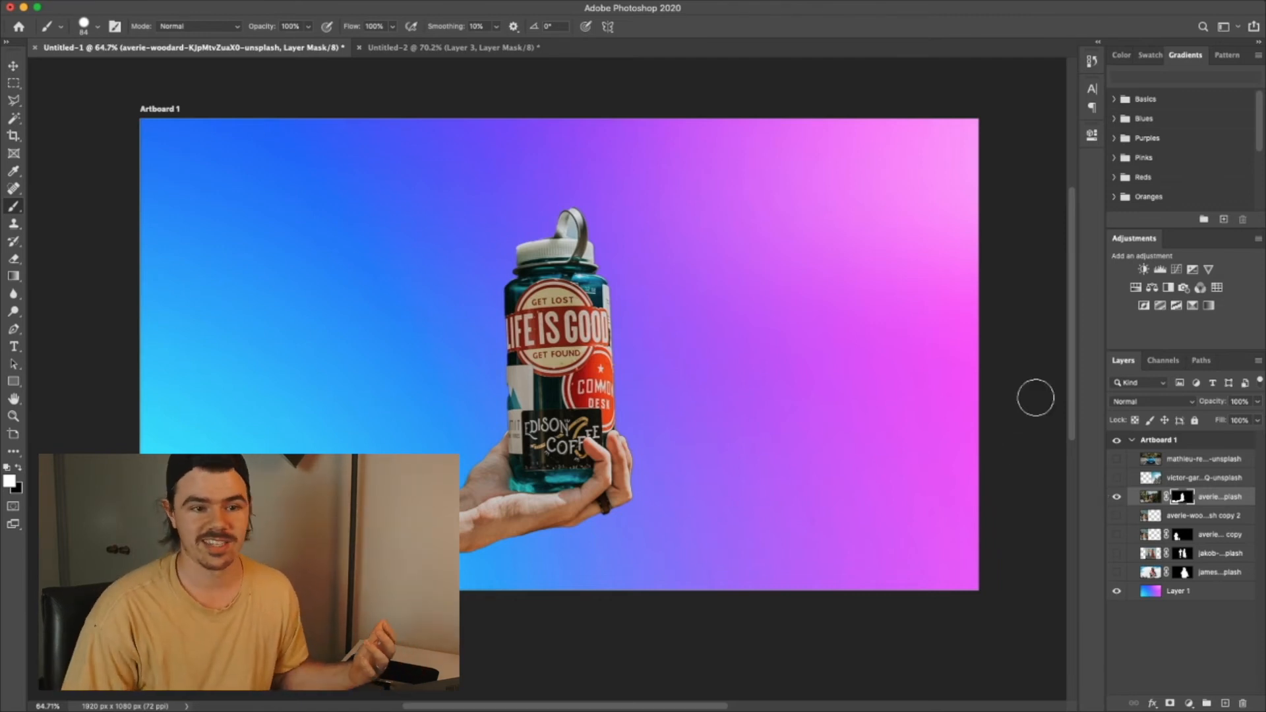
- Hide the bottle layer, show and select the building's photo layer, and apply Remove Background to it
left_click(1116, 496)
left_click(1117, 478)
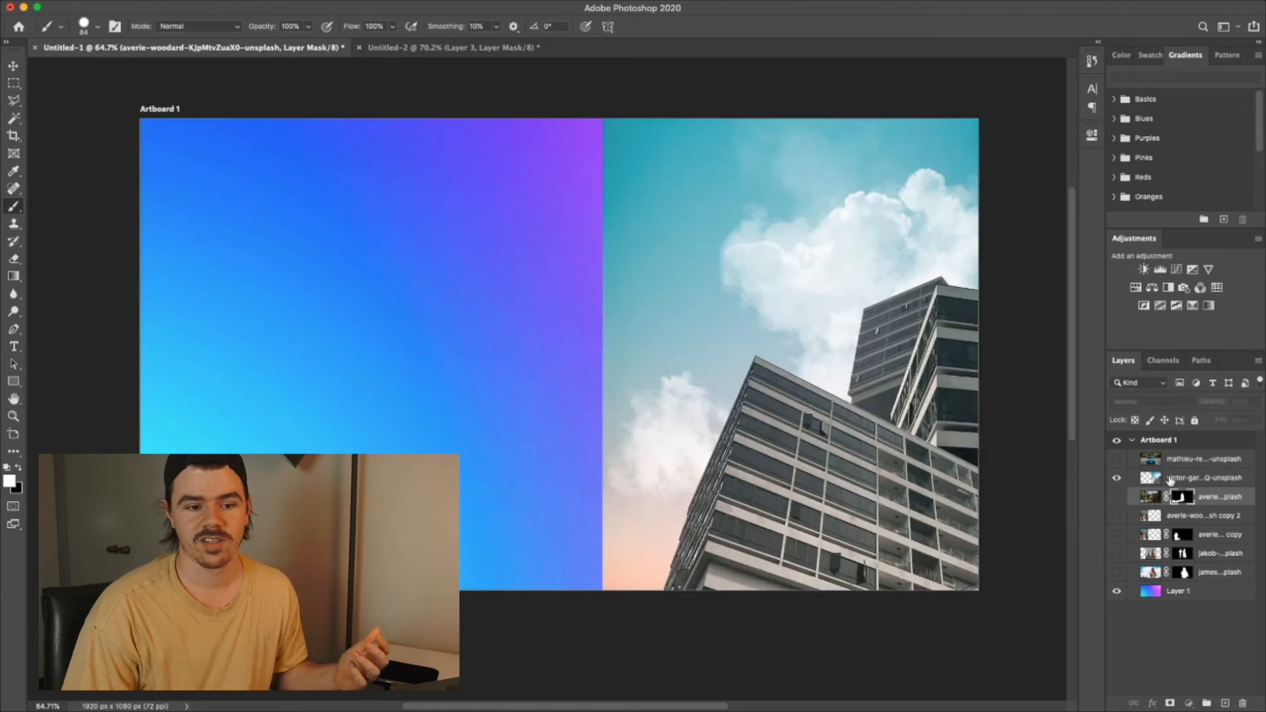
left_click(1161, 477)
left_click(1092, 134)
left_click(940, 347)
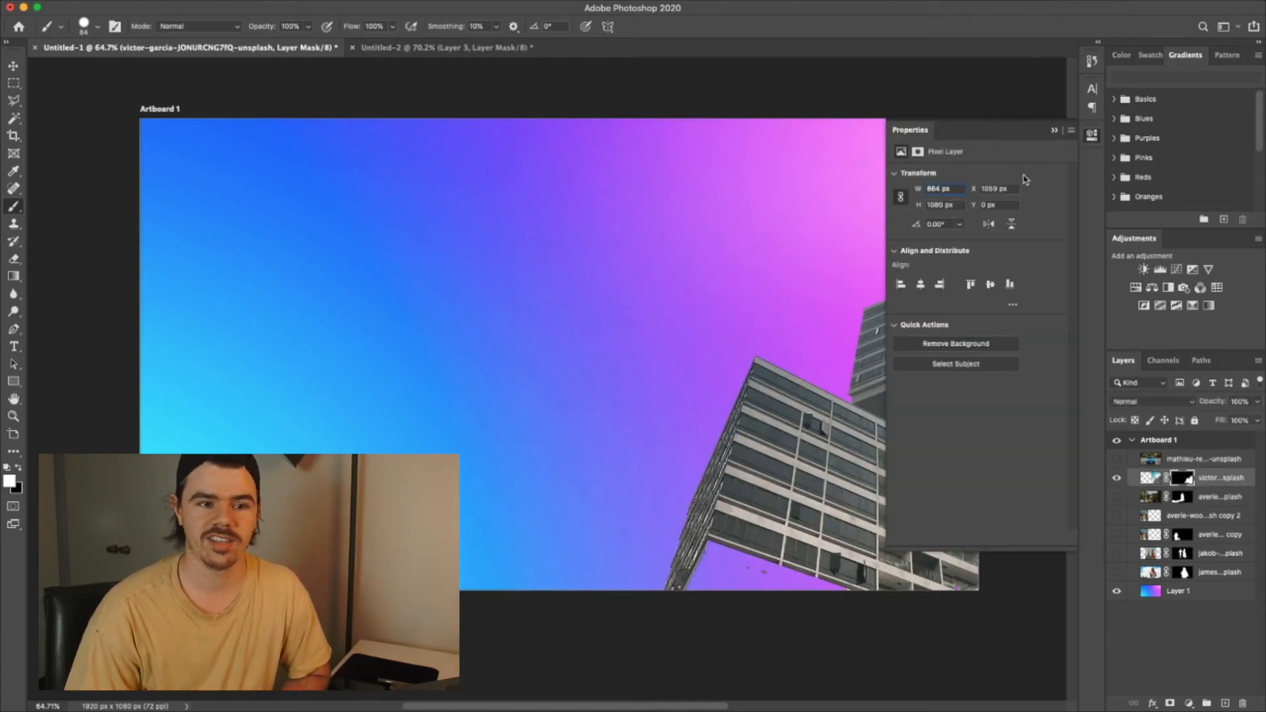
left_click(1054, 129)
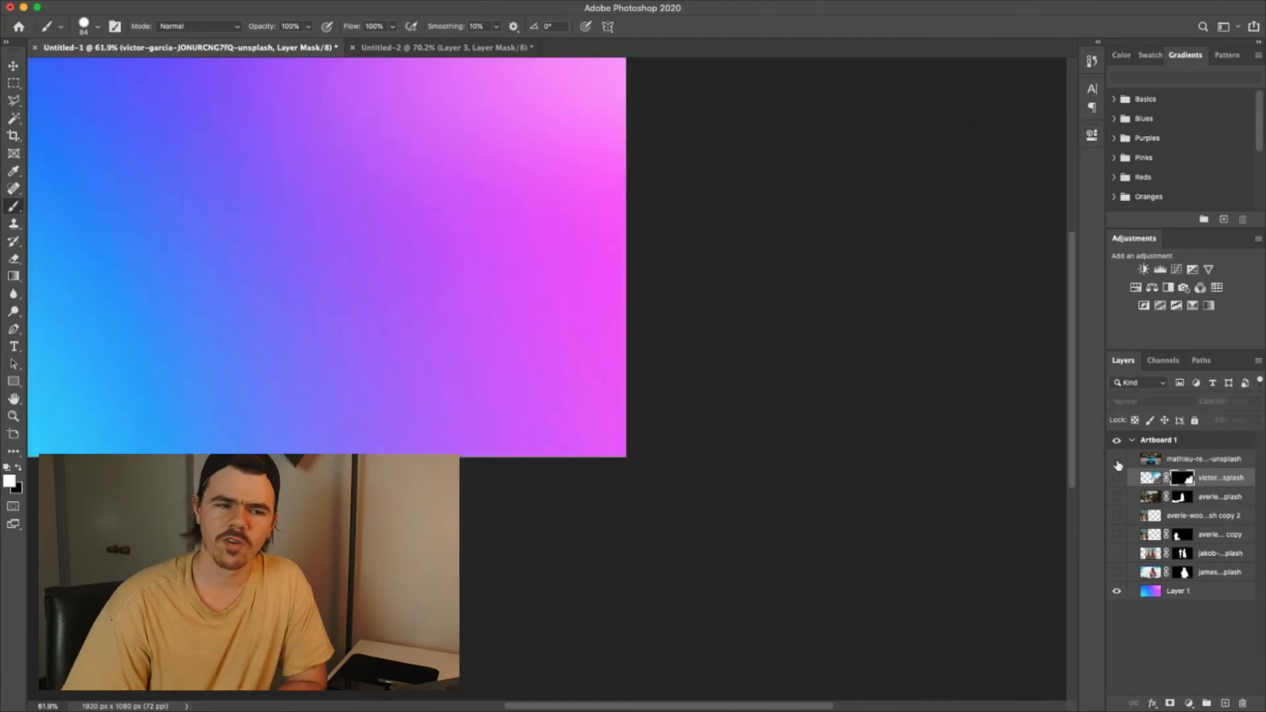
- Show the blue car's photo layer and select it
left_click(1116, 459)
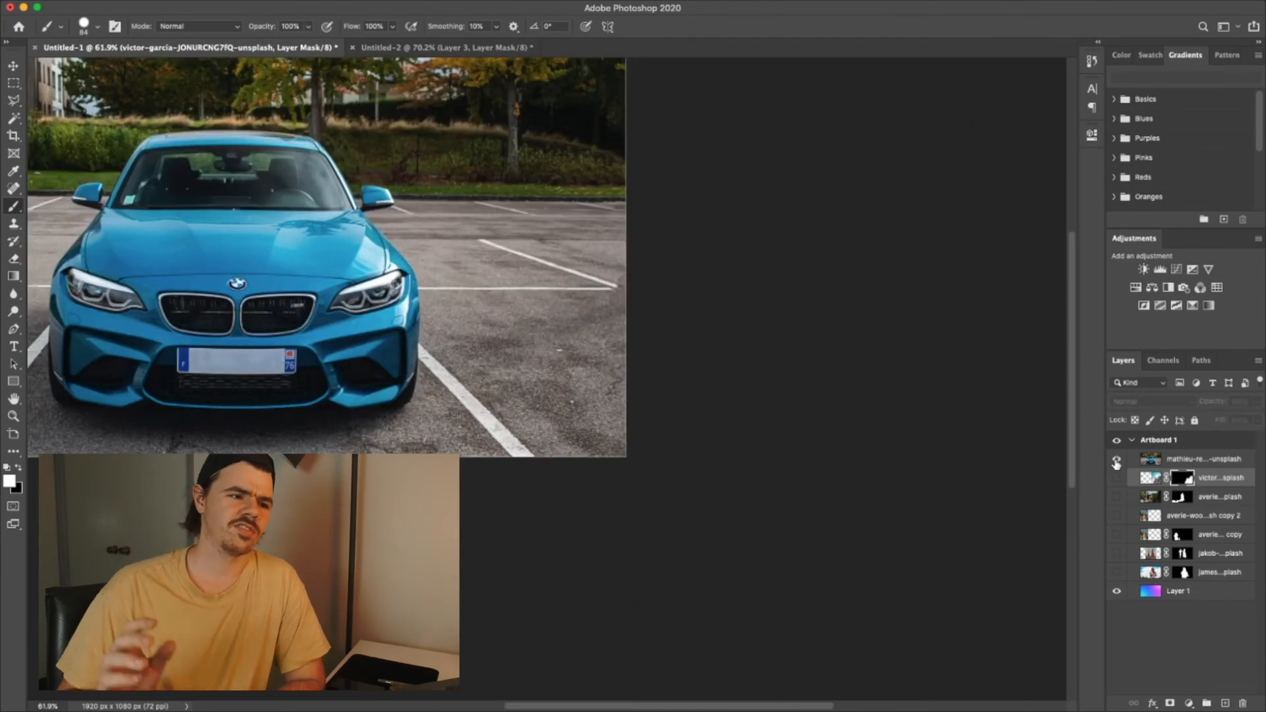
scroll(680, 333, "left", 10)
scroll(680, 332, "up", 4)
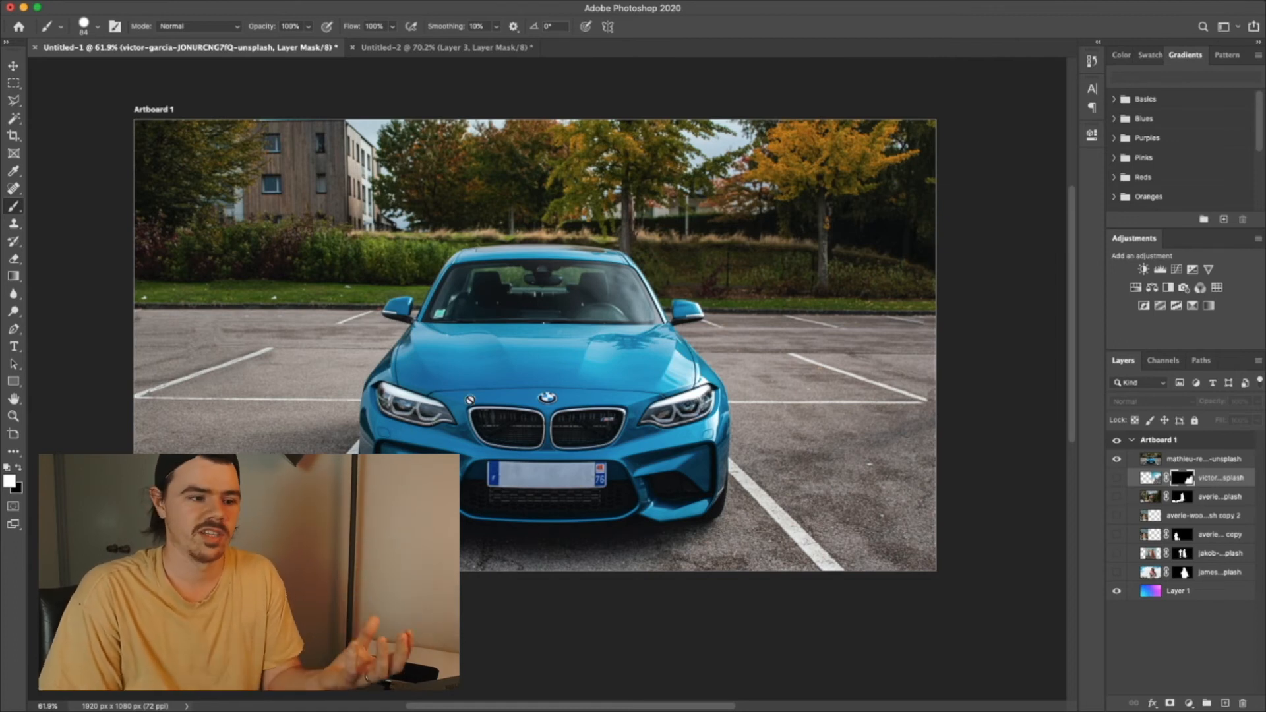
left_click(1167, 462)
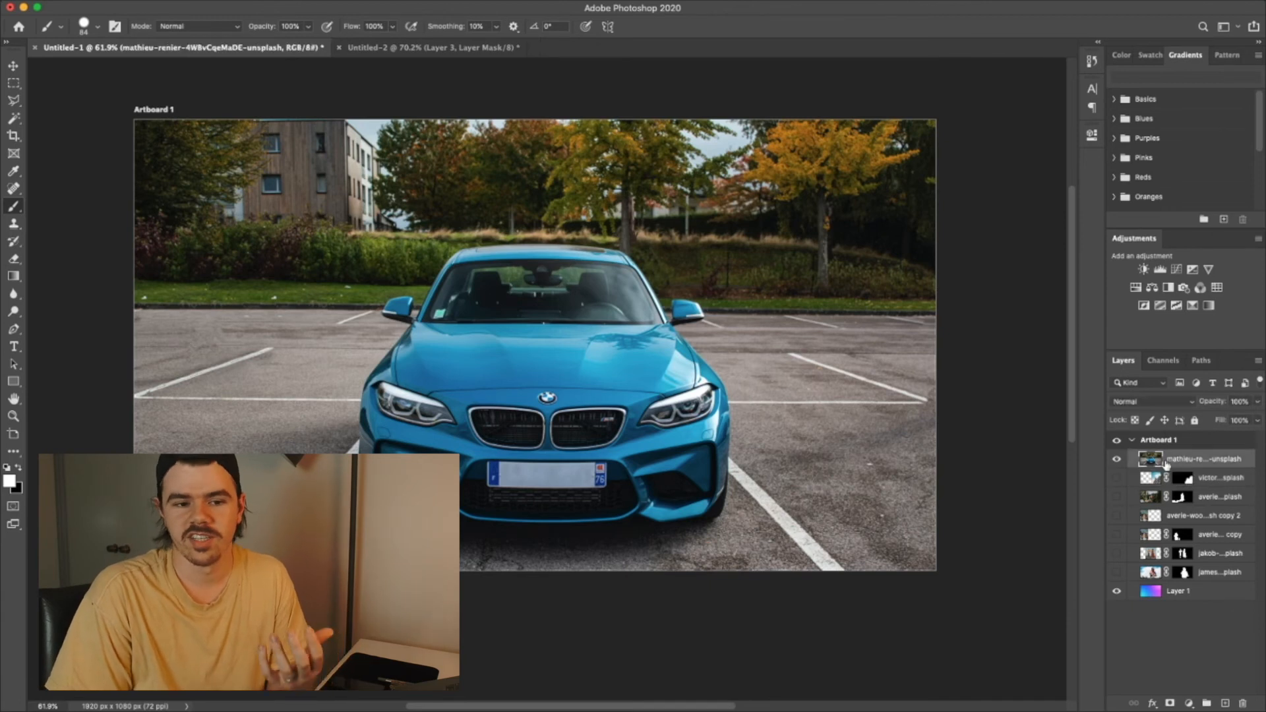
- Try Remove Background on the blue car's photo layer, and undo it
left_click(1092, 136)
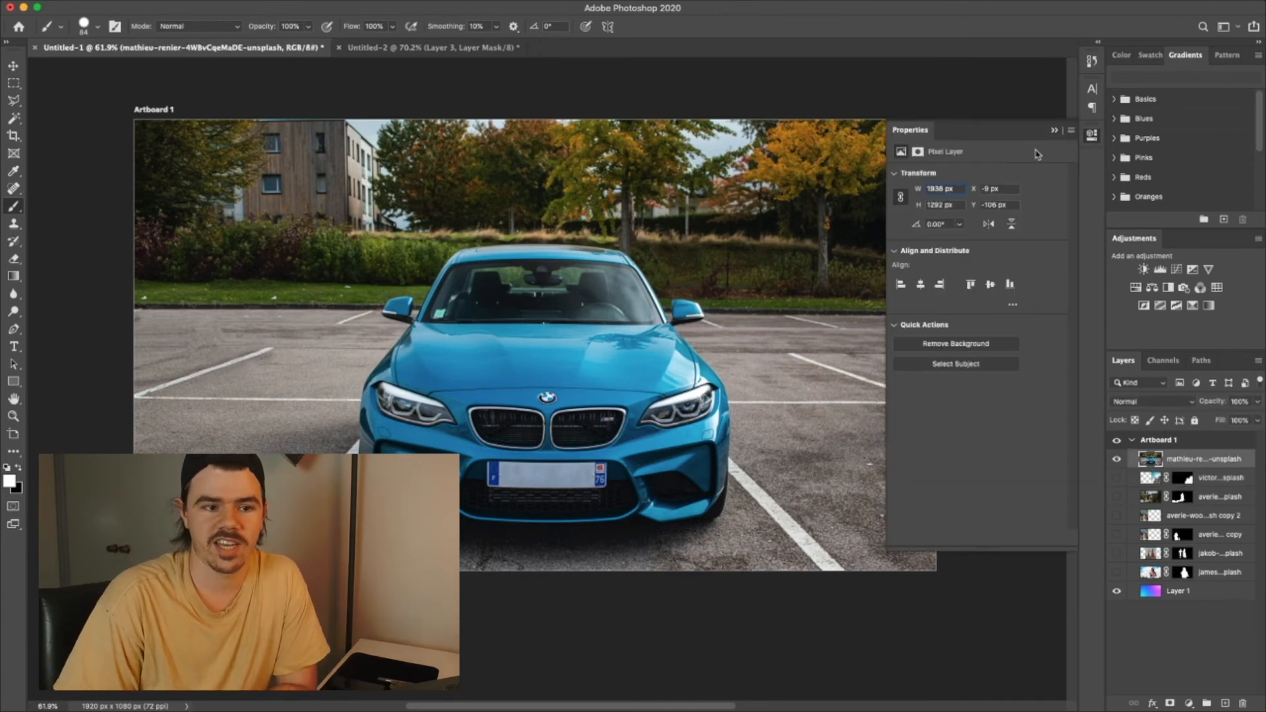
left_click(957, 347)
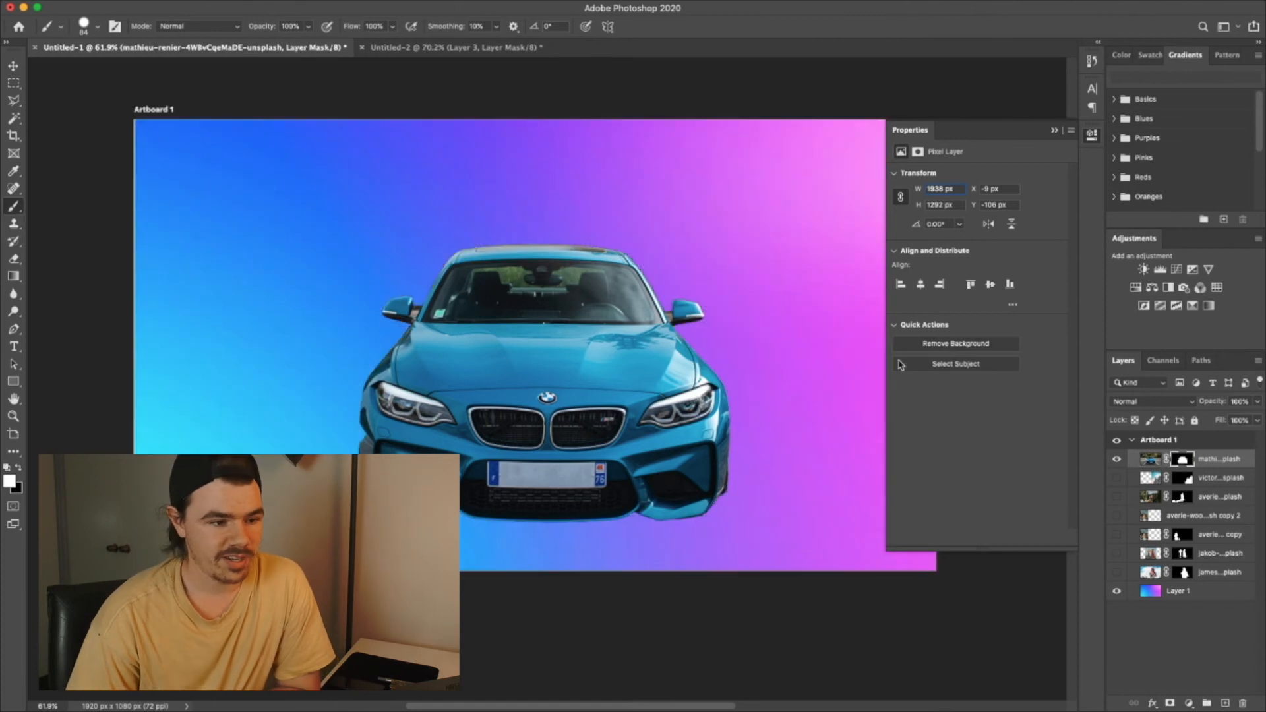
left_click(1054, 131)
key("super+z")
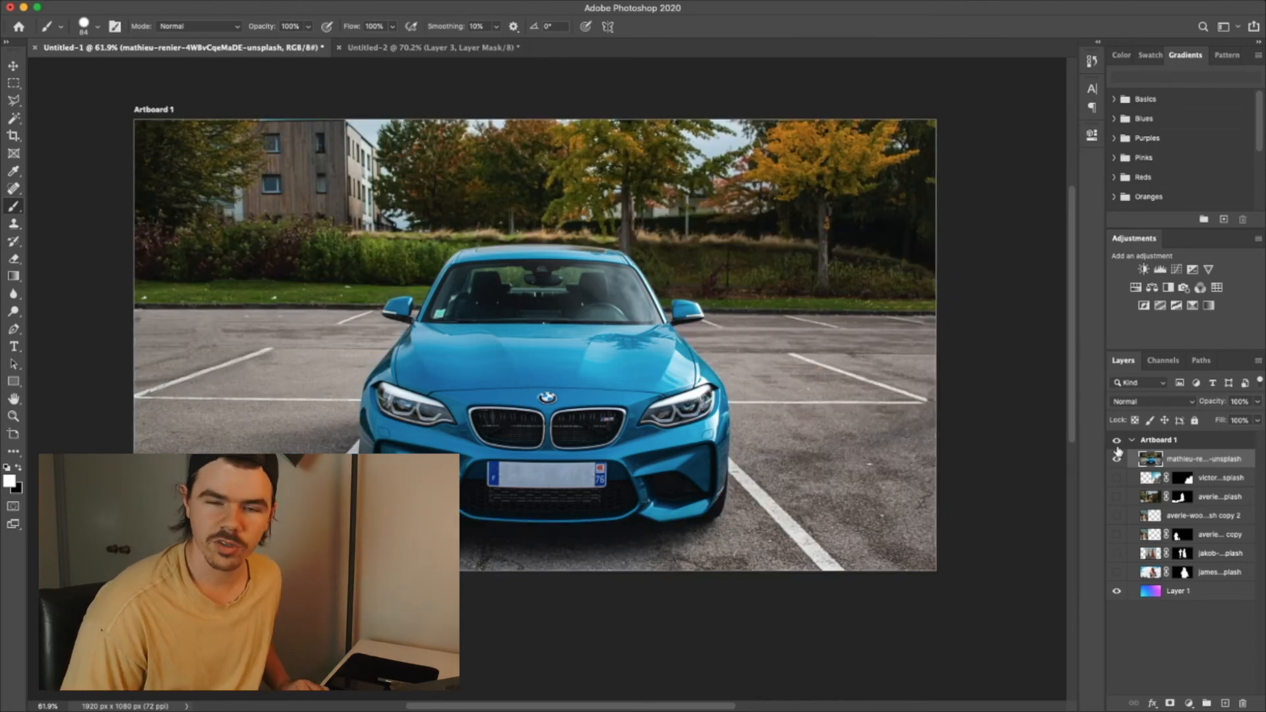
- Try Remove Background on the car's photo layer again, undo it, and duplicate the unmasked layer
left_click(1092, 134)
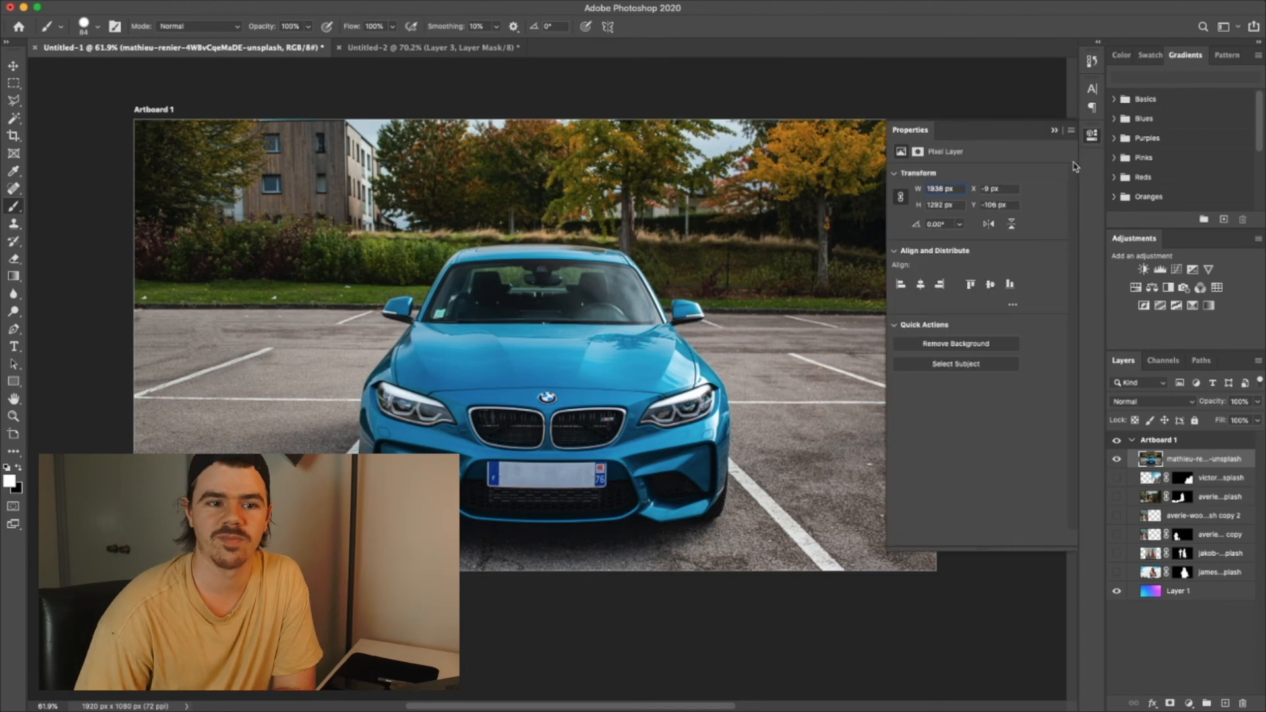
left_click(960, 345)
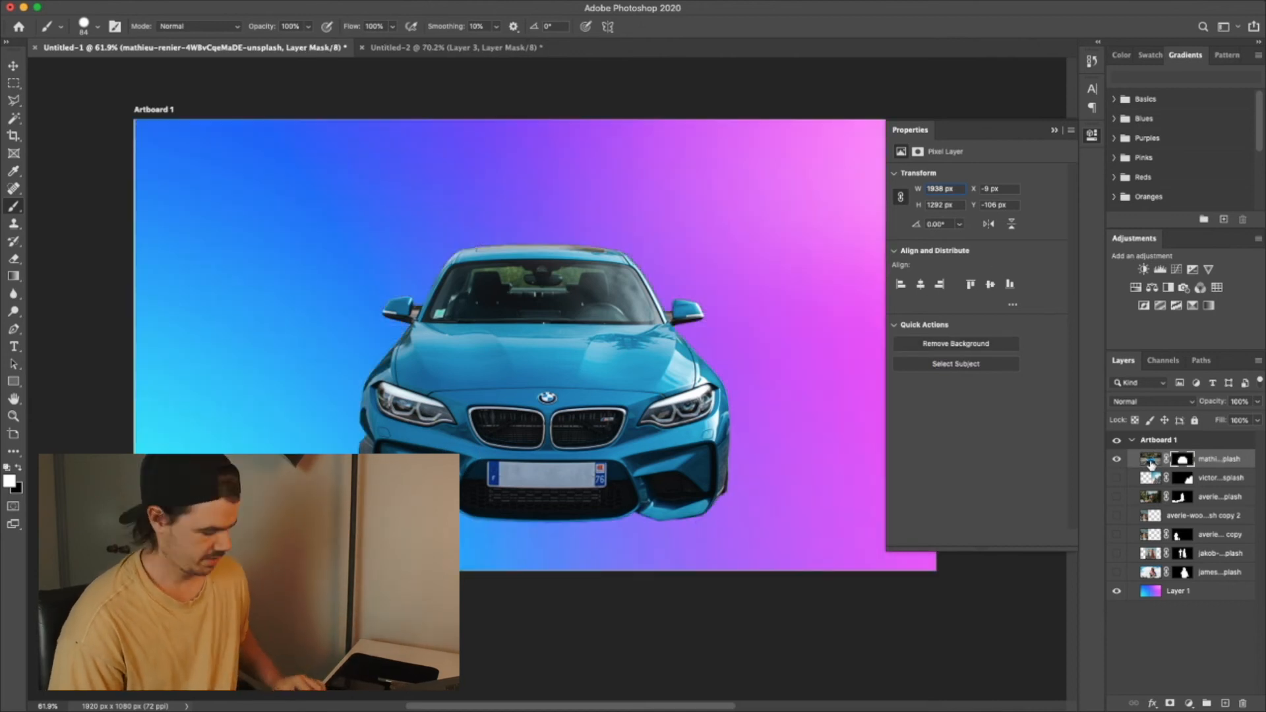
key("ctrl+z")
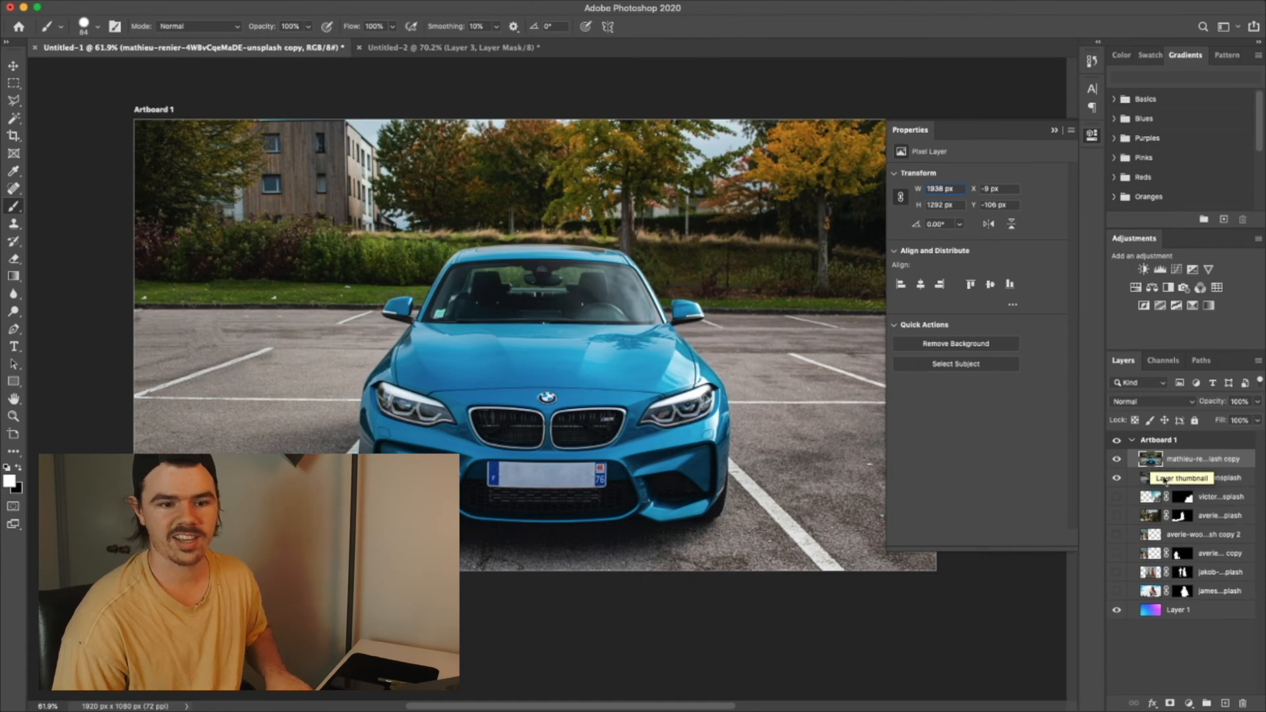
- Apply Remove Background to the original car layer beneath the unmasked duplicate, and show the duplicate again above it
key("ctrl+j")
left_click(1154, 465)
left_click(1117, 459)
left_click(1151, 480)
left_click(956, 344)
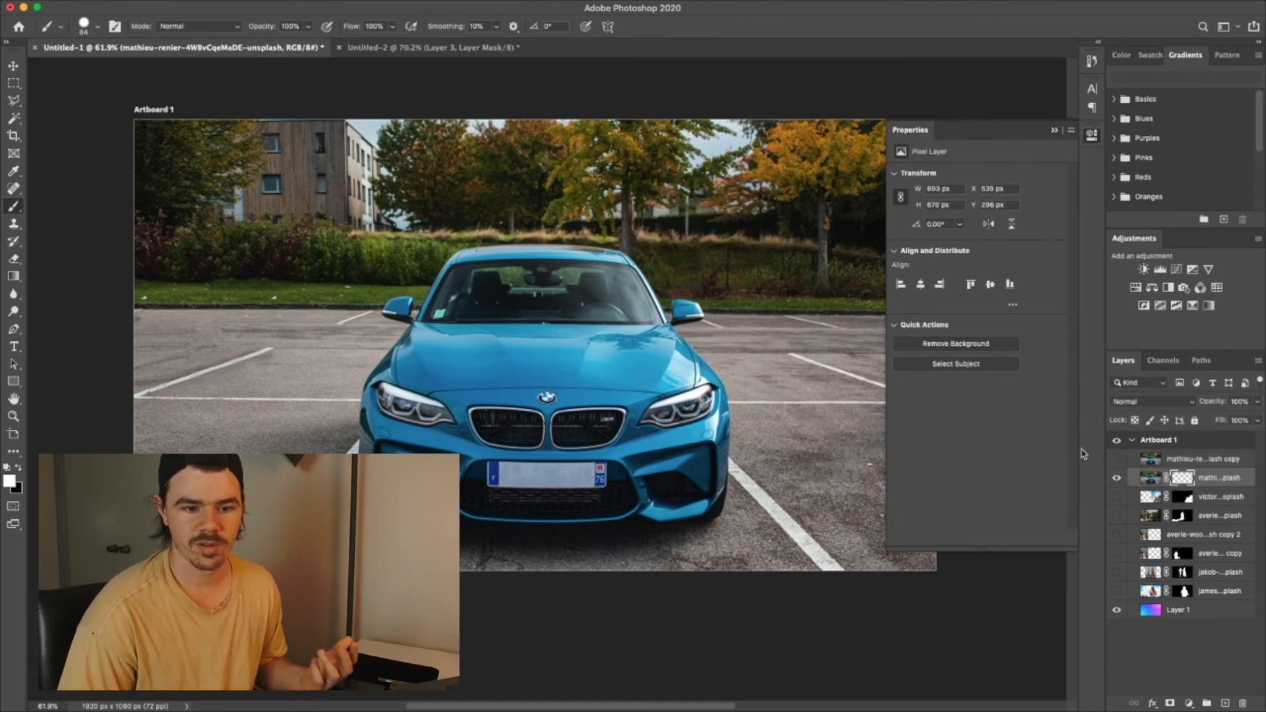
left_click(1117, 460)
- Paint white on the car's layer mask with a hard 51 px brush along the bumper and fender edge on the photo's left side
scroll(620, 473, "up", 6)
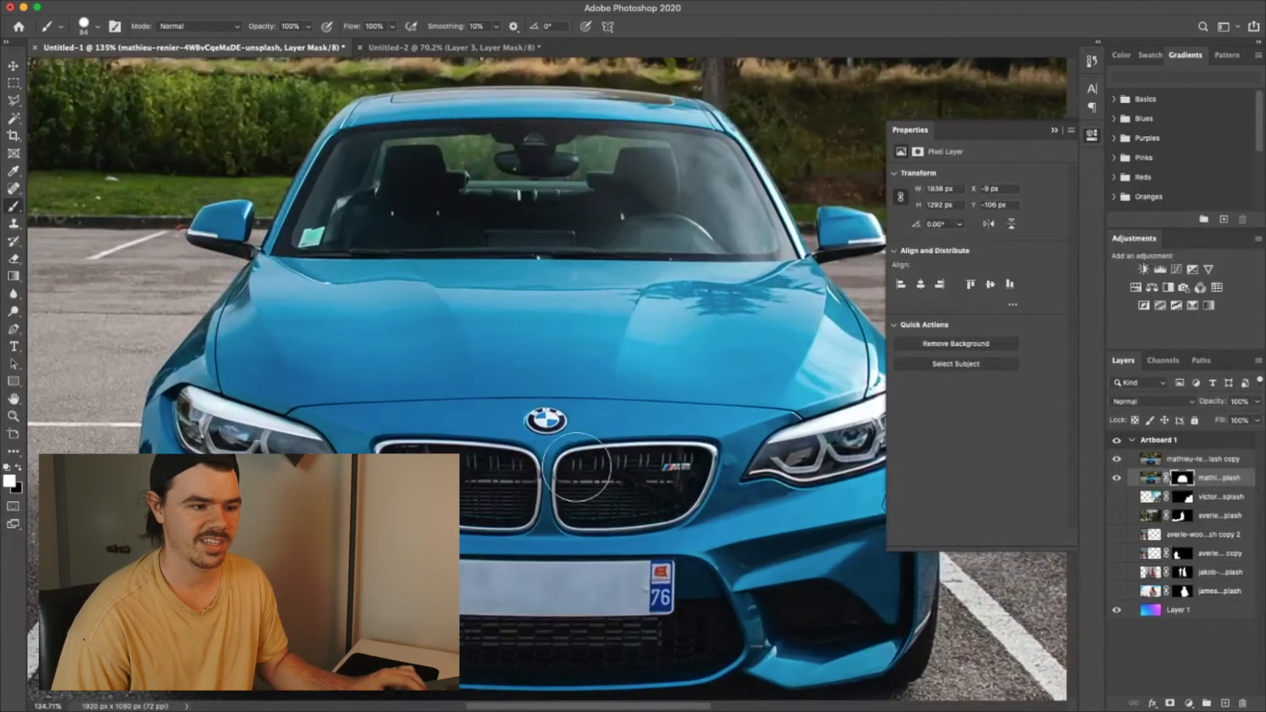
scroll(572, 473, "left", 4)
scroll(556, 472, "down", 3)
scroll(554, 469, "up", 4)
scroll(552, 466, "left", 4)
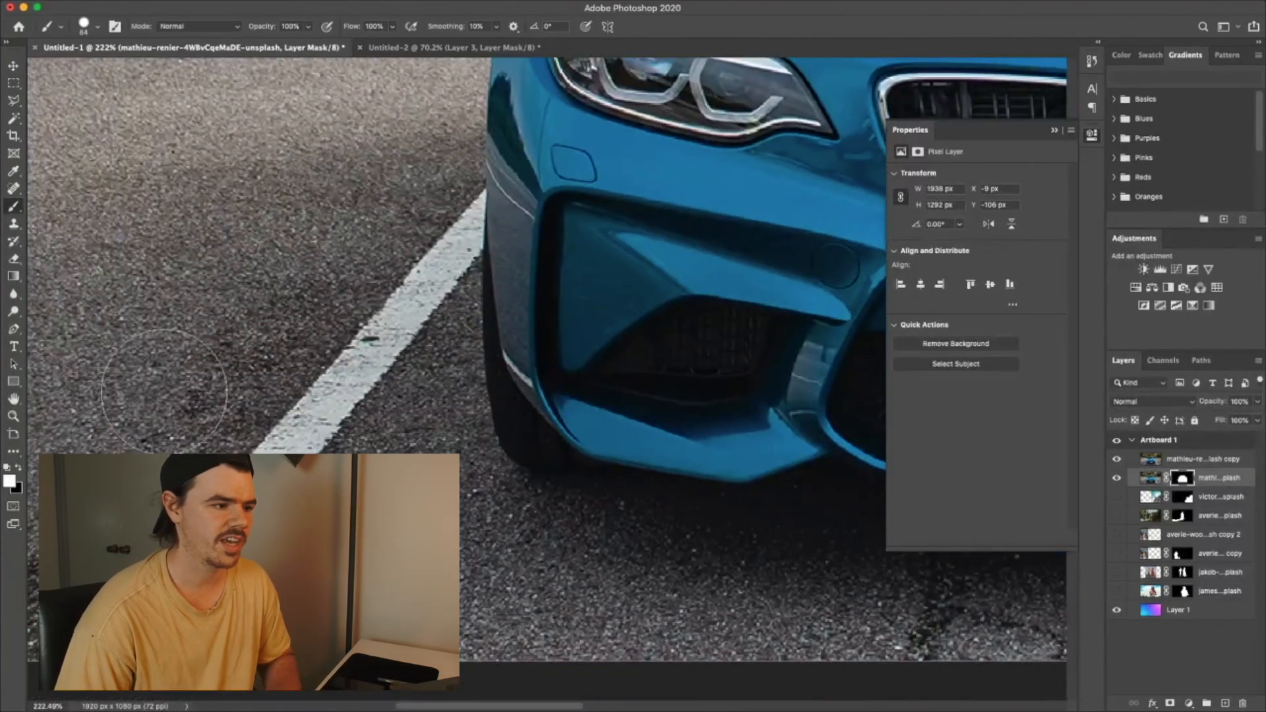
left_click(97, 27)
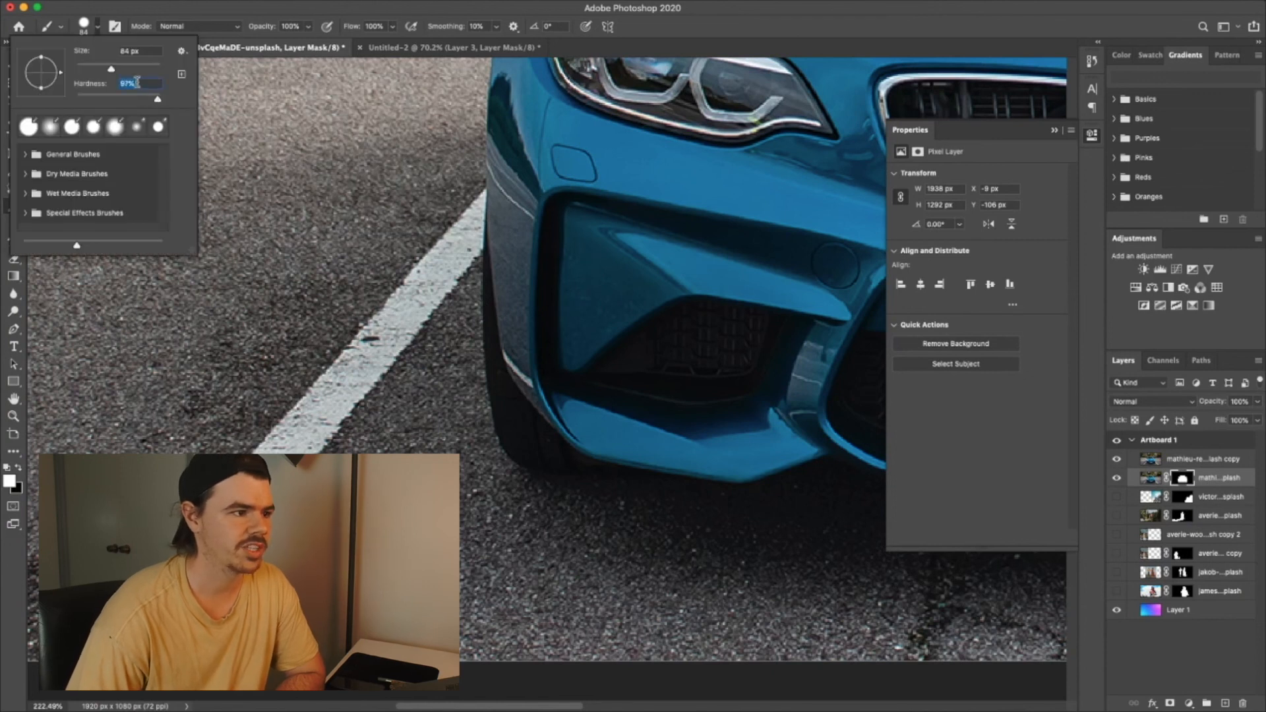
key("Return")
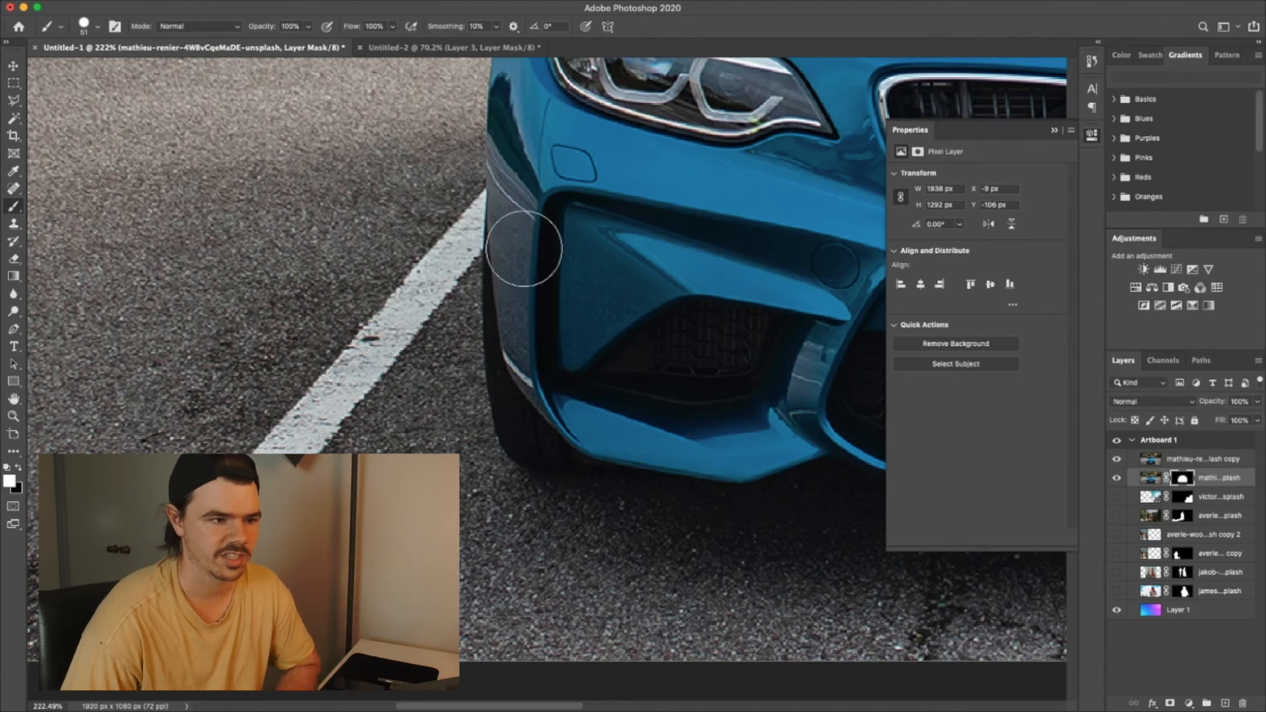
left_click_drag(524, 258, 524, 388)
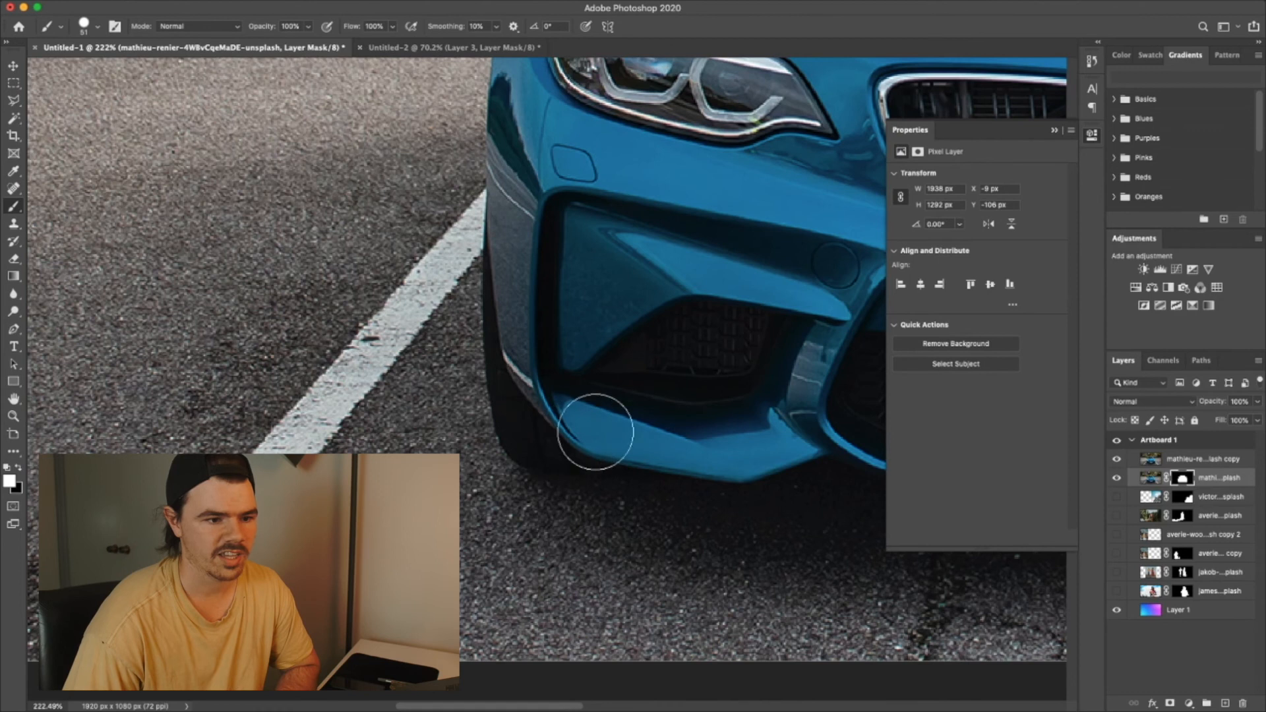
scroll(681, 388, "right", 5)
scroll(670, 393, "up", 5)
scroll(671, 392, "left", 5)
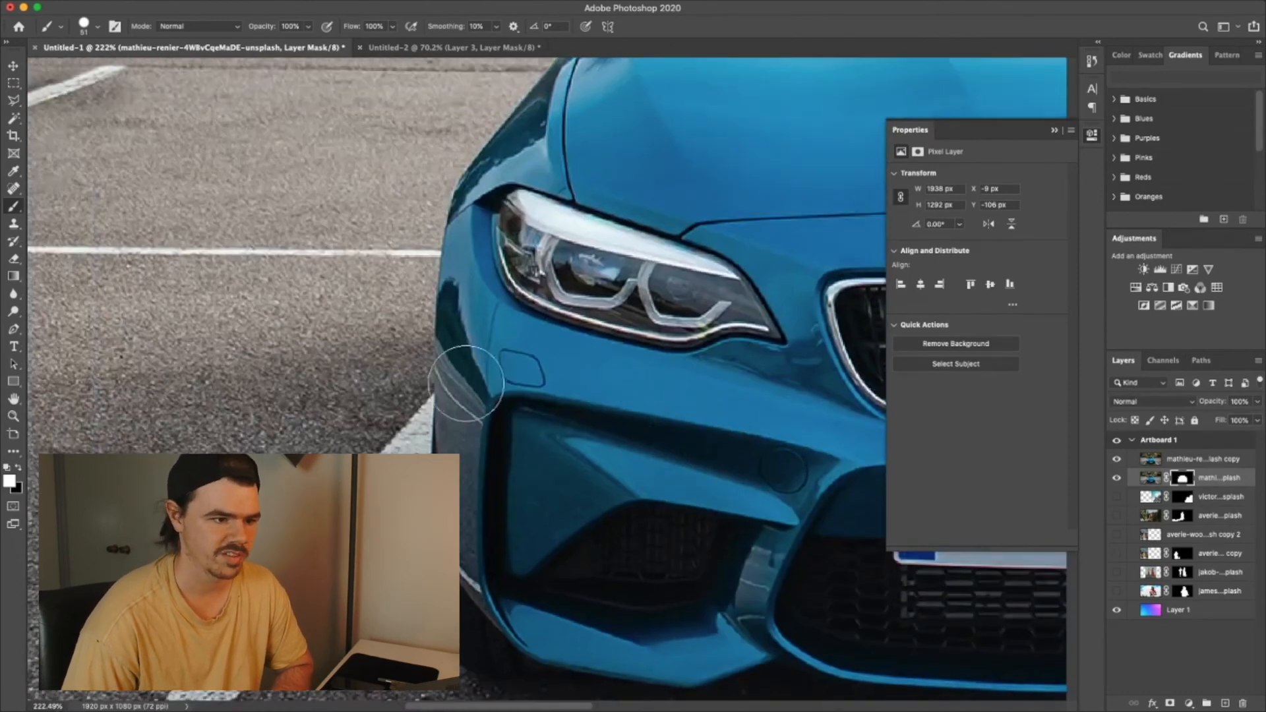
left_click_drag(472, 399, 485, 251)
- Paint white on the car's layer mask over the front bumper on the photo's right side, and collapse the layer properties
scroll(491, 284, "right", 10)
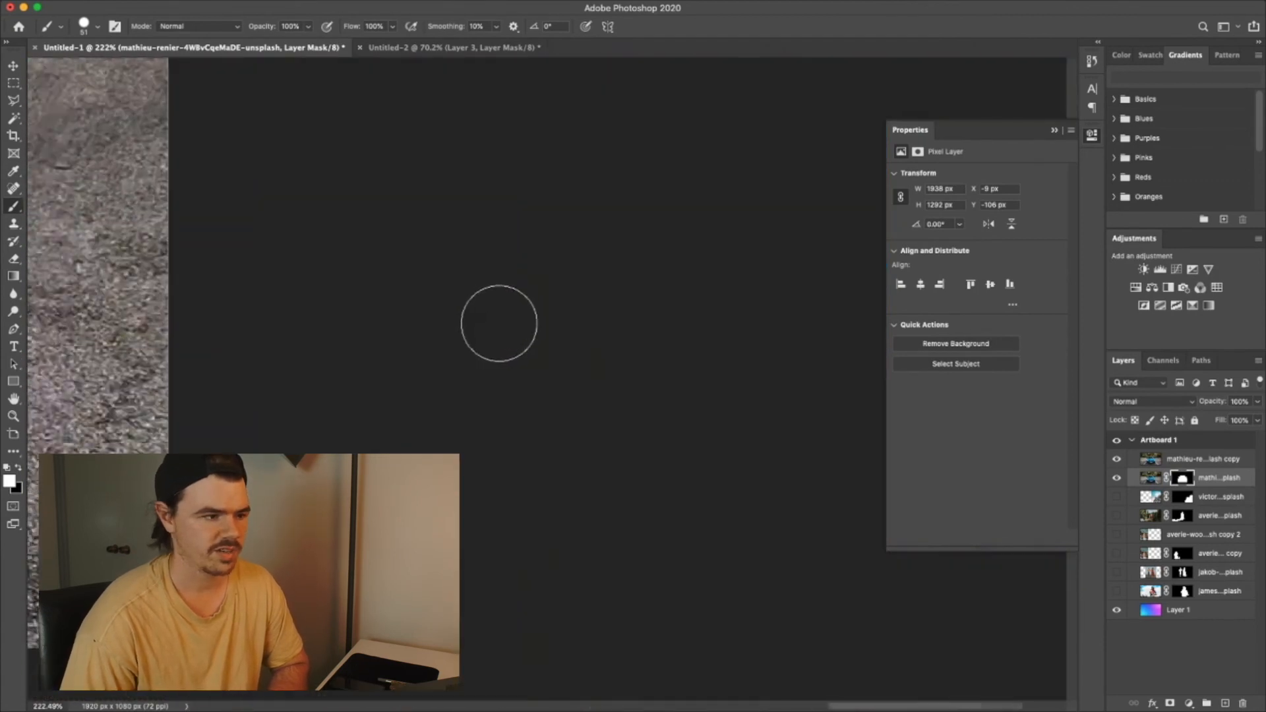
scroll(498, 321, "down", 5)
scroll(497, 322, "left", 10)
scroll(528, 363, "right", 1)
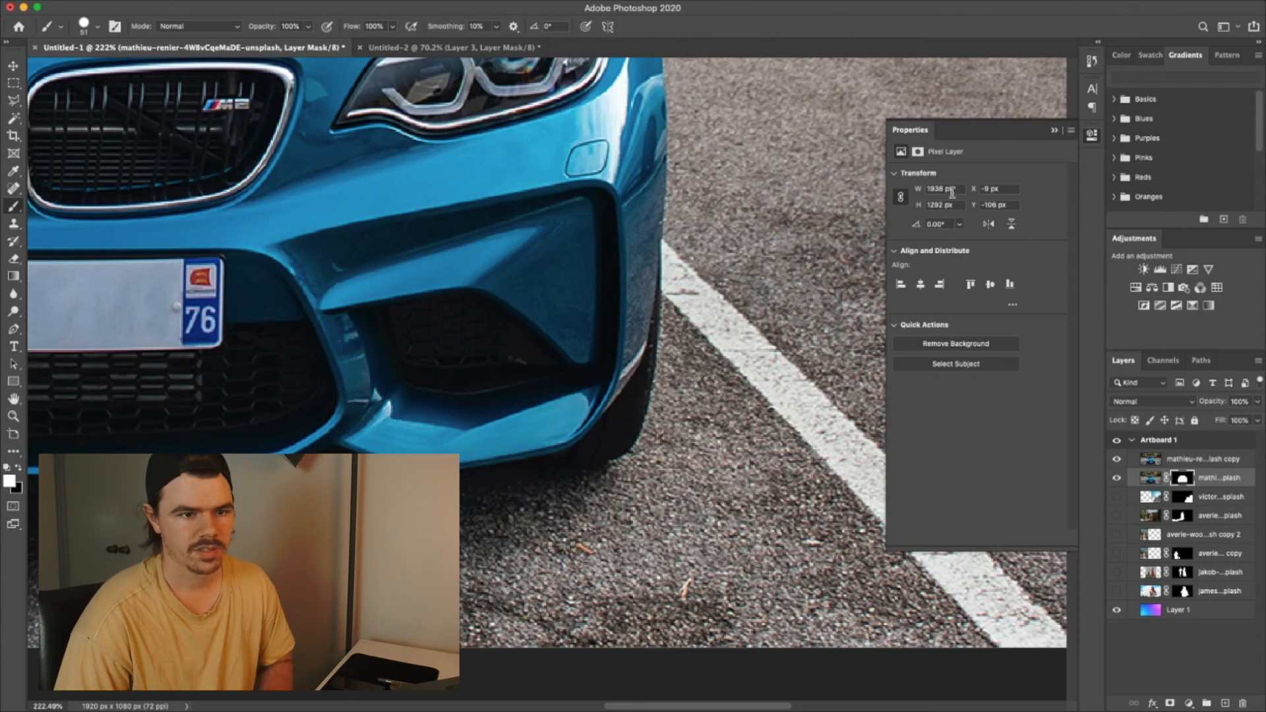
left_click(314, 365)
- Set the brush to 194 px with 7% hardness and paint the soft ground shadow beneath the car back into the mask
scroll(315, 365, "down", 6)
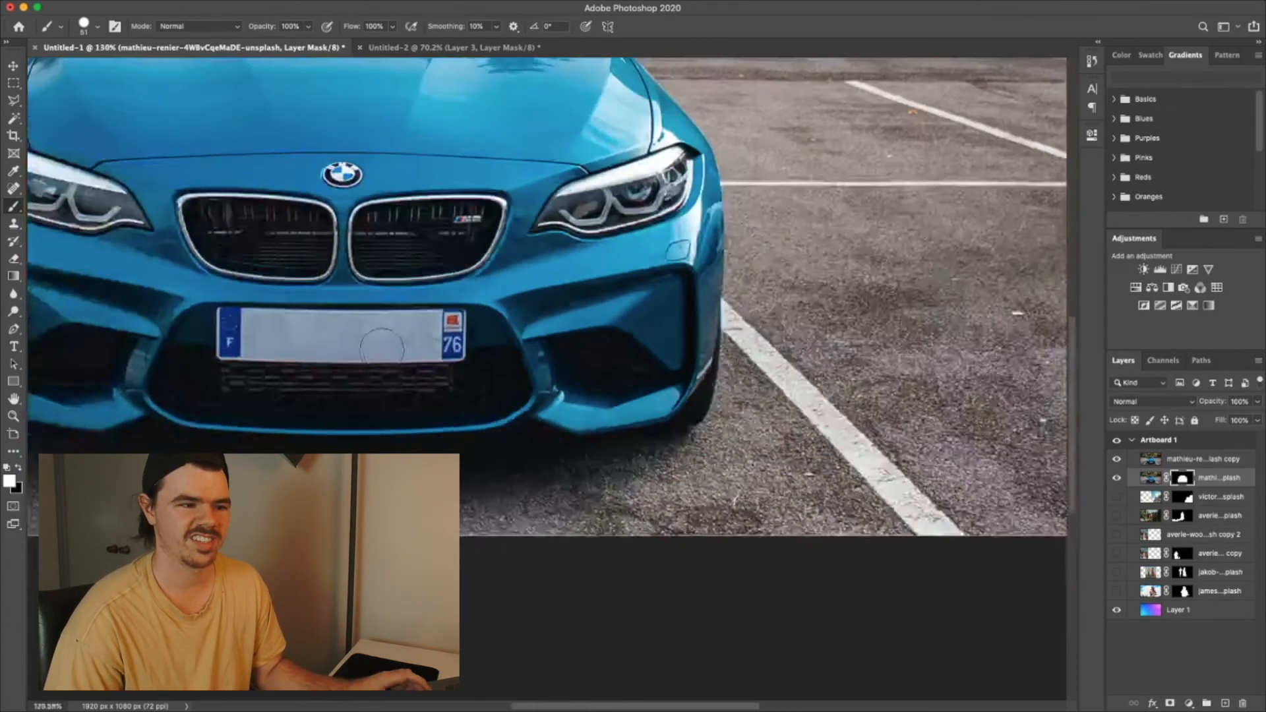
scroll(338, 390, "up", 2)
scroll(338, 389, "left", 2)
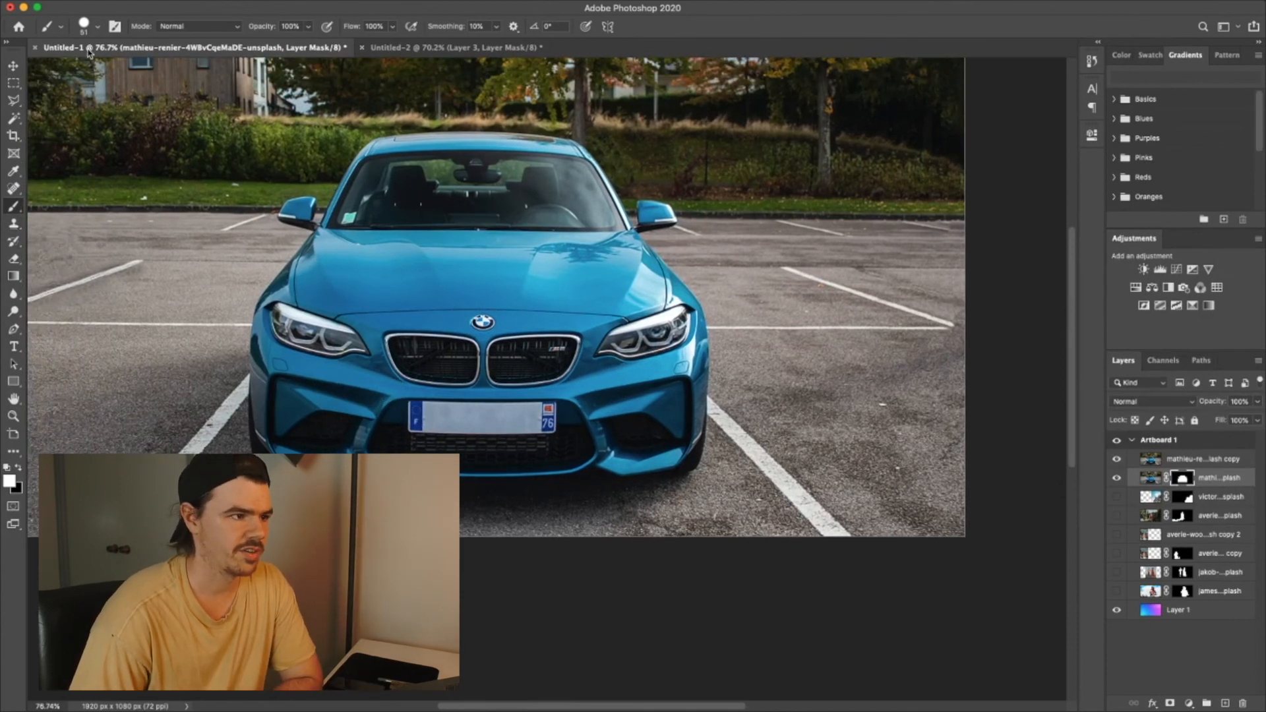
left_click(97, 26)
left_click_drag(136, 68, 96, 99)
left_click(98, 28)
left_click(97, 26)
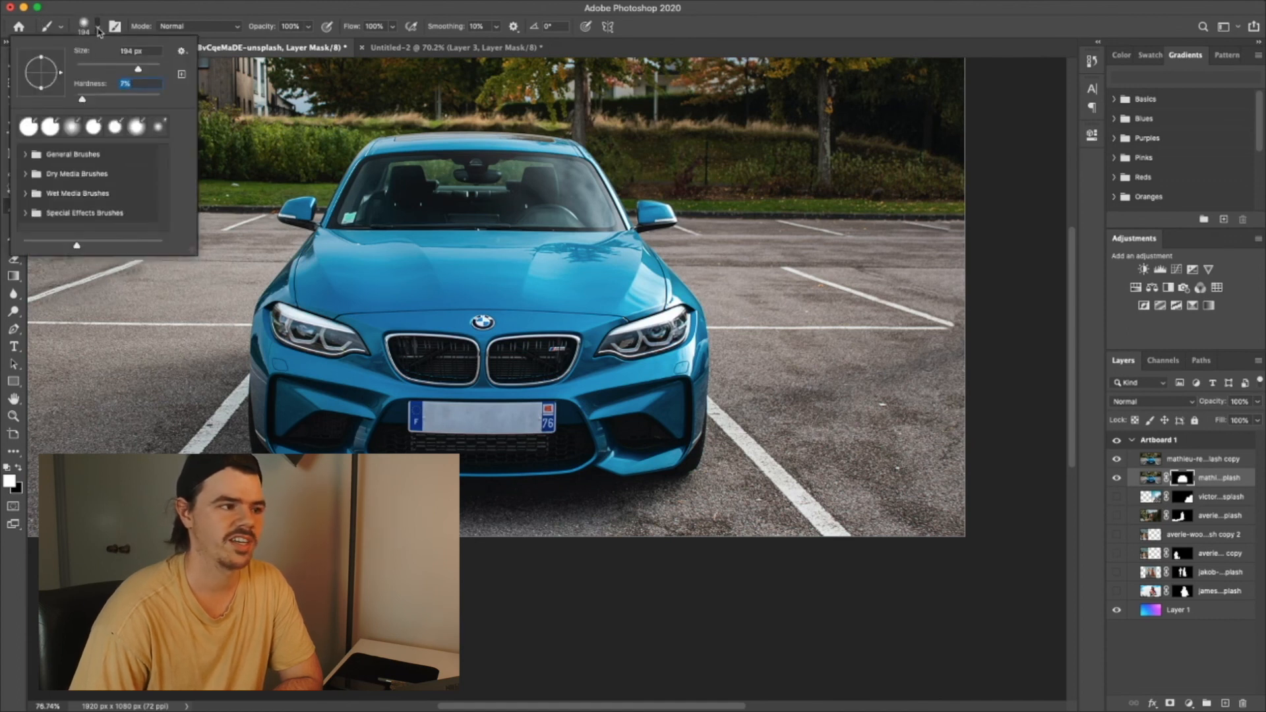
left_click(99, 29)
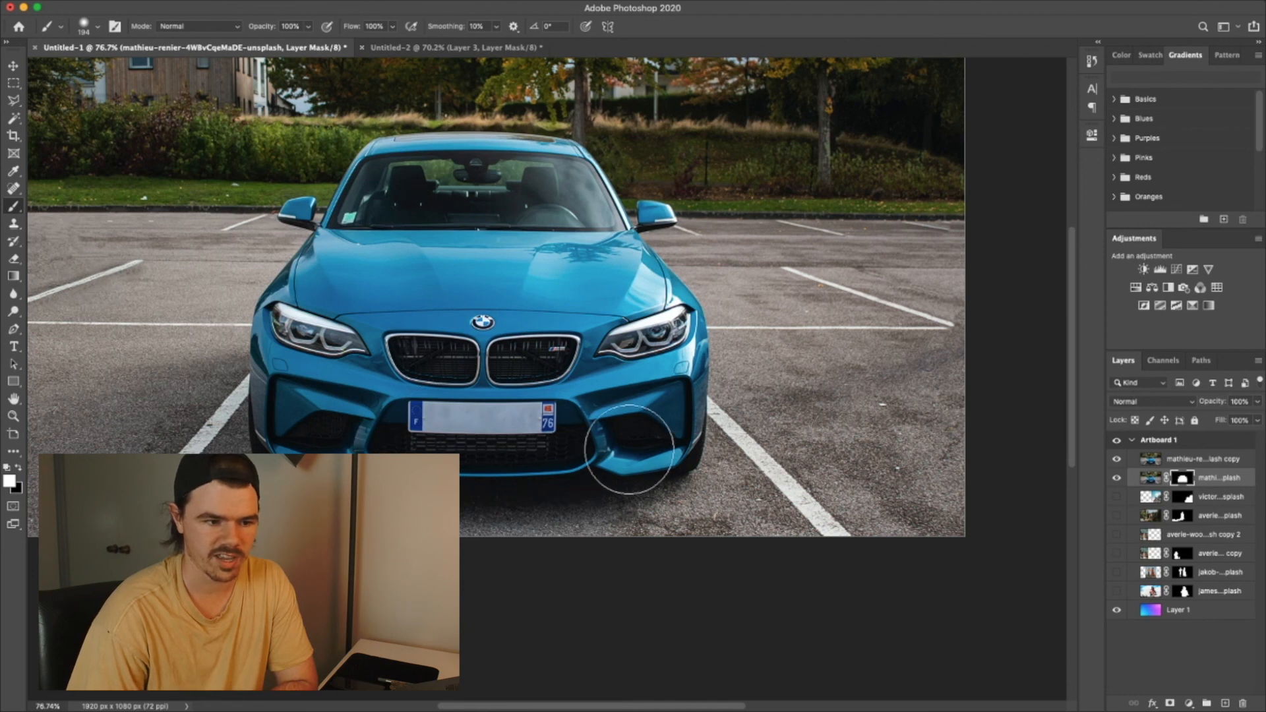
- Hide the unmasked duplicate car layer and check the whole cut-out over the gradient backdrop
left_click(1117, 459)
scroll(651, 401, "down", 3)
scroll(651, 401, "down", 2)
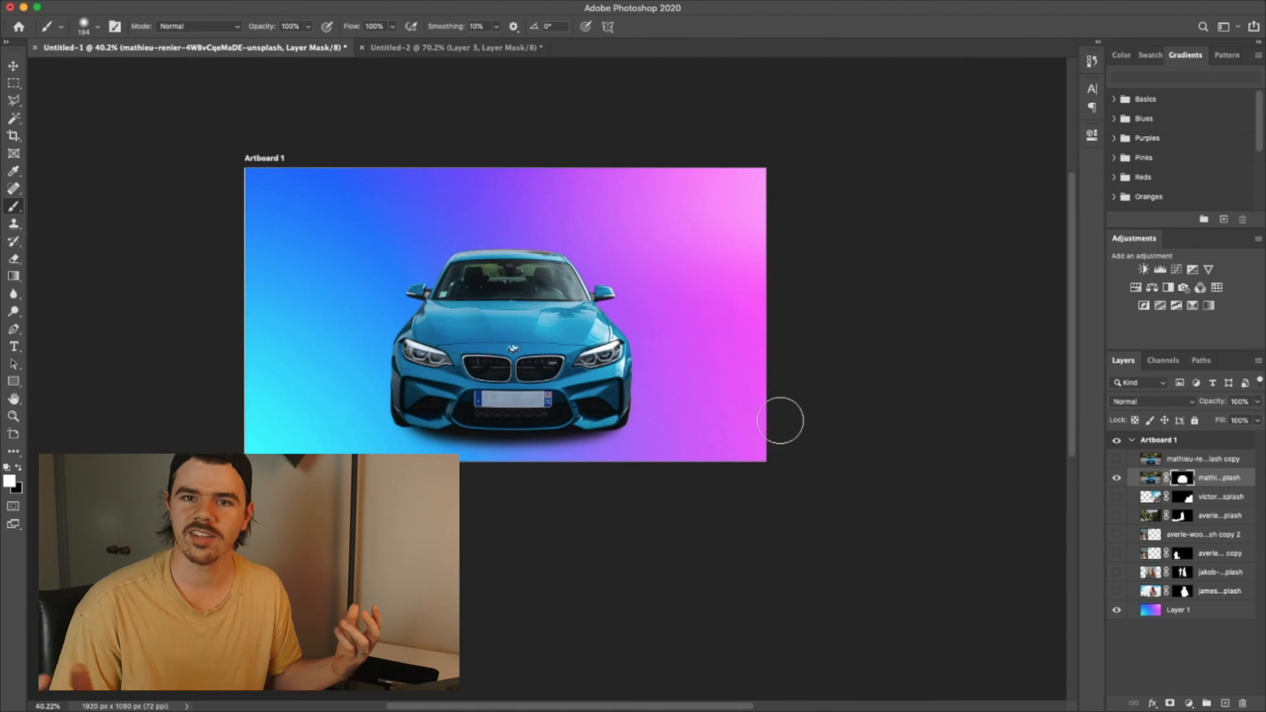